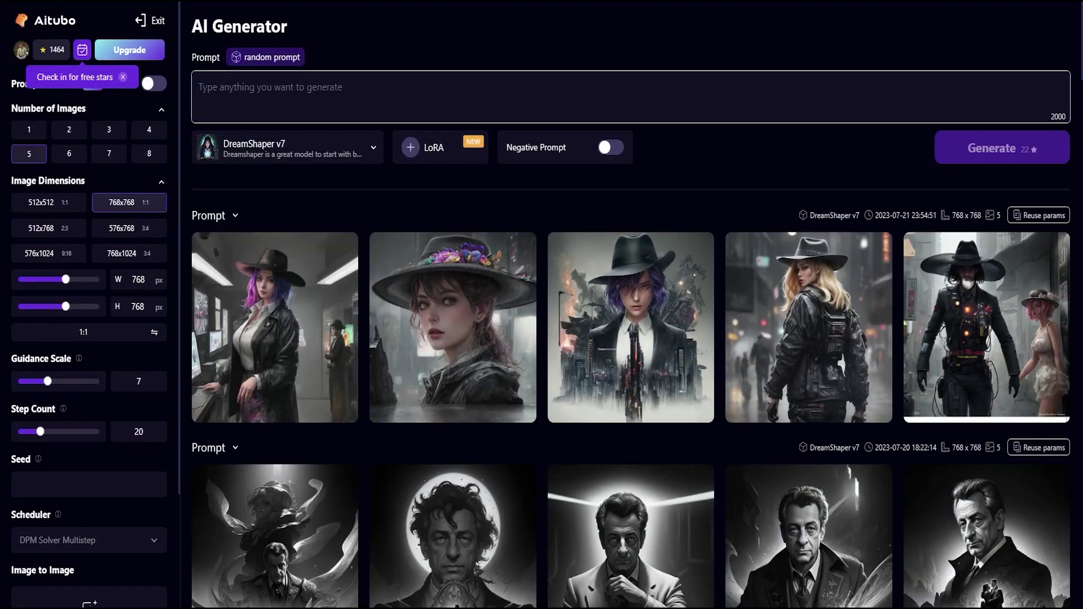
{"action": "type", "text": "woodland f"}
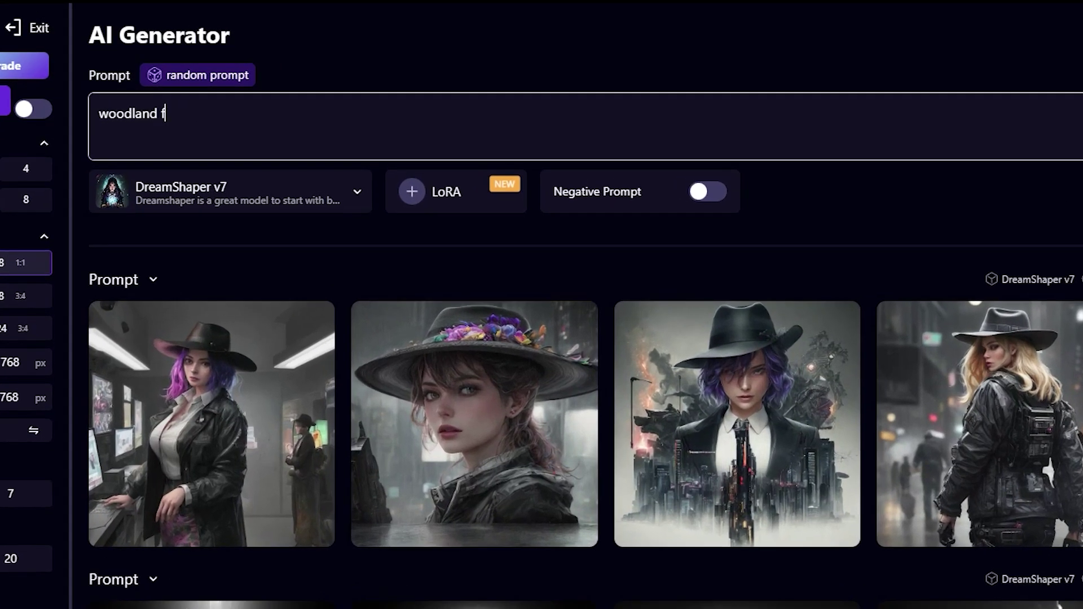
{"action": "type", "text": "orest, rushing river, sunset, cloud, evergreen, tree, black background"}
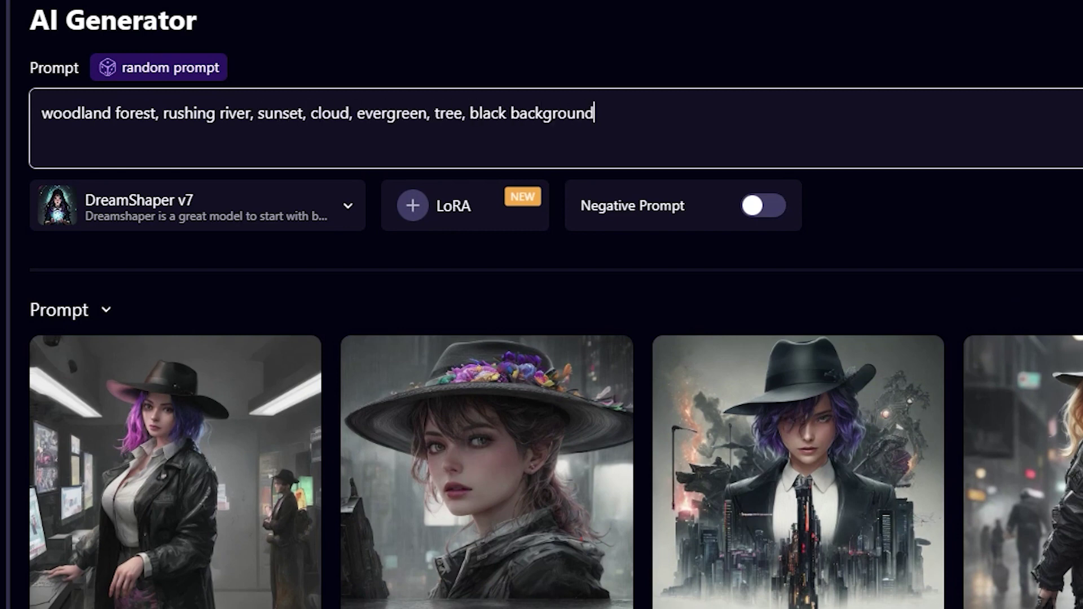
{"action": "type", "text": "n"}
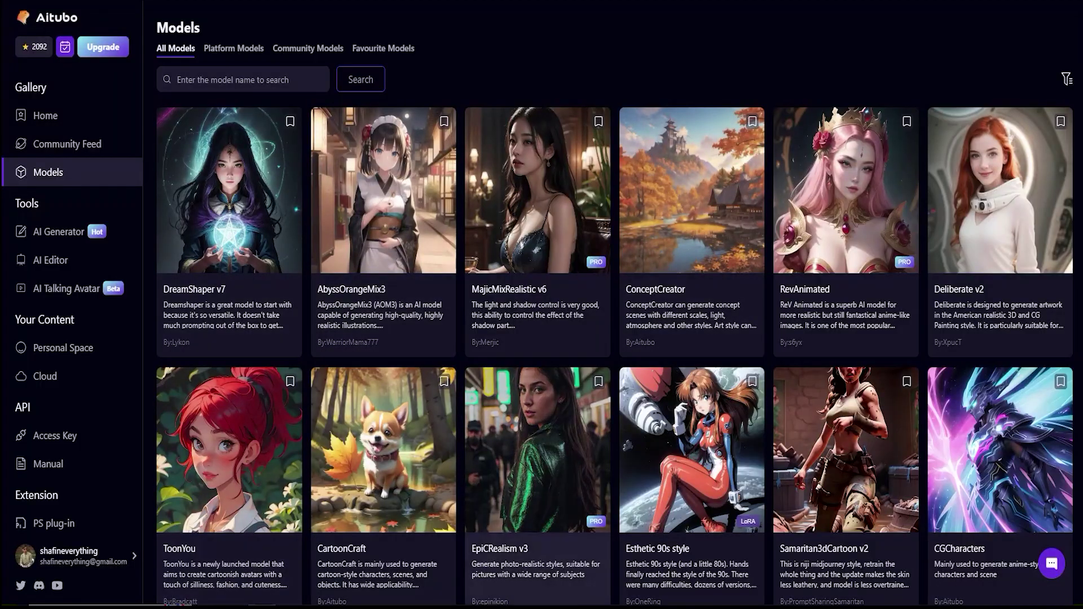
{"action": "scroll", "coordinate": [615, 339], "scroll_direction": "down", "scroll_amount": 4}
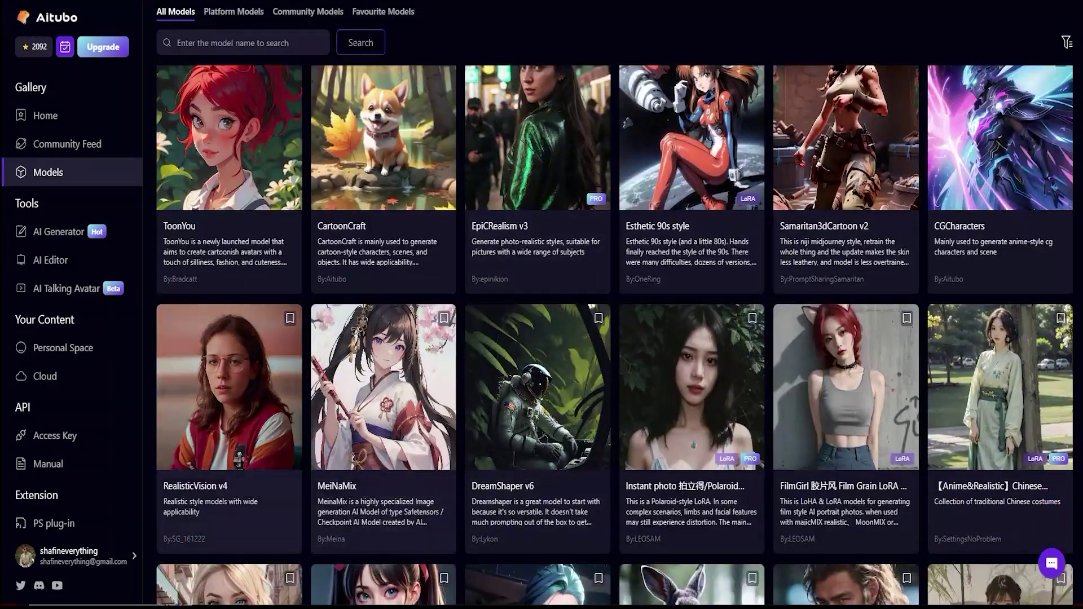
{"action": "scroll", "coordinate": [614, 339], "scroll_direction": "down", "scroll_amount": 4}
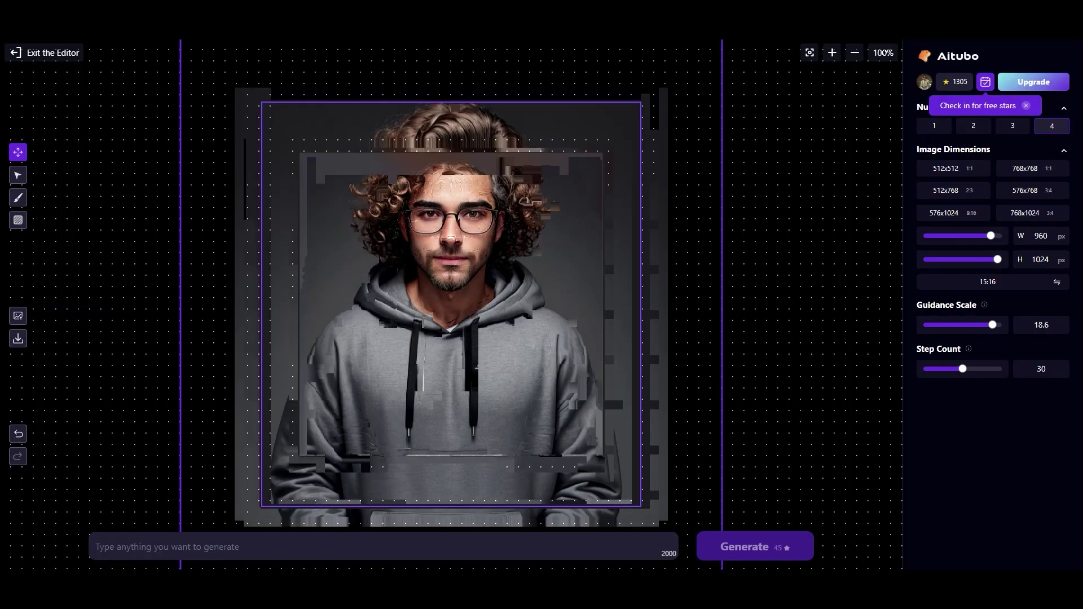
{"action": "type", "text": "full"}
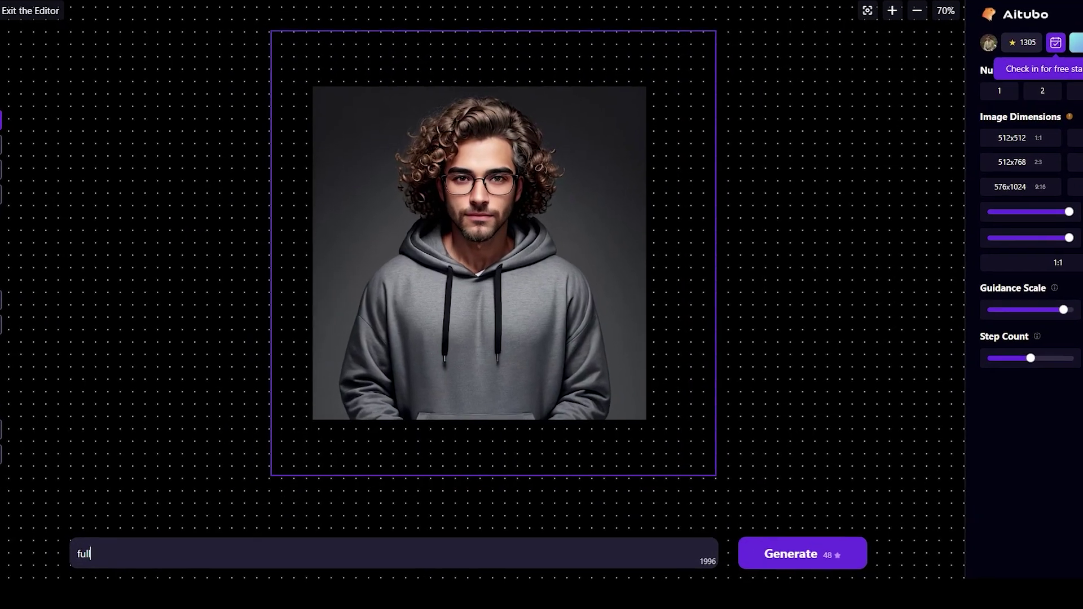
{"action": "type", "text": " room"}
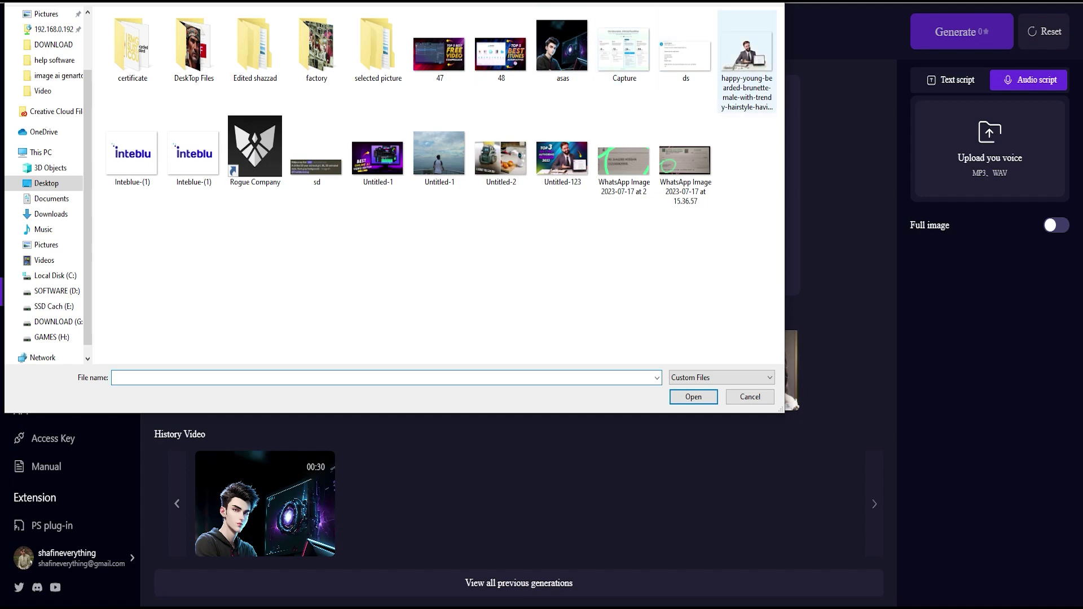
- Upload the asas portrait as the avatar image, then toggle between the Text and Audio script tabs
{"action": "double_click", "coordinate": [562, 51]}
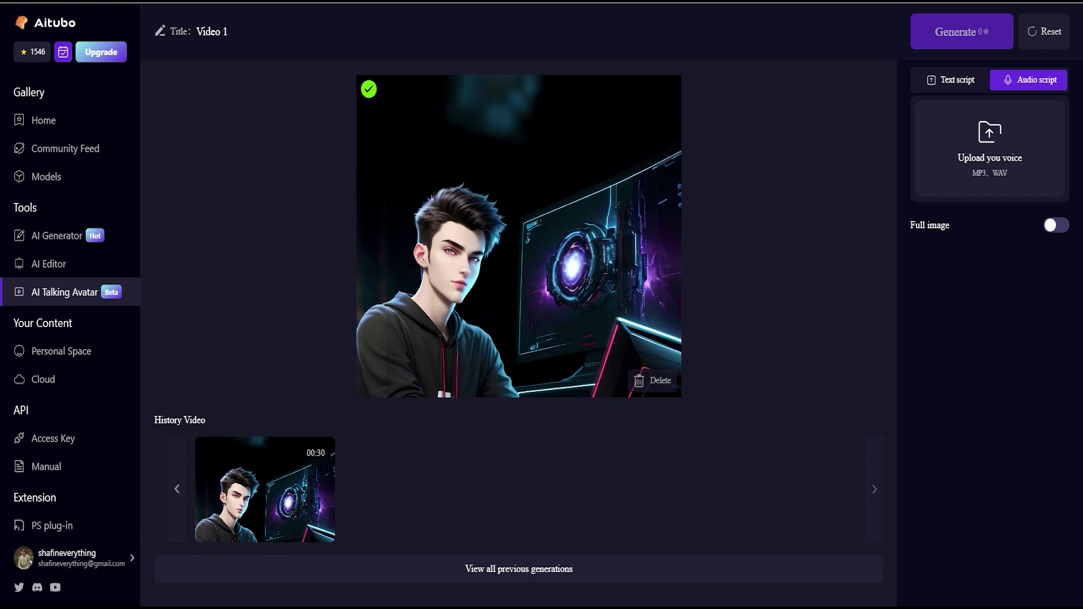
{"action": "left_click", "coordinate": [951, 80]}
{"action": "left_click", "coordinate": [1029, 79]}
{"action": "left_click", "coordinate": [951, 80]}
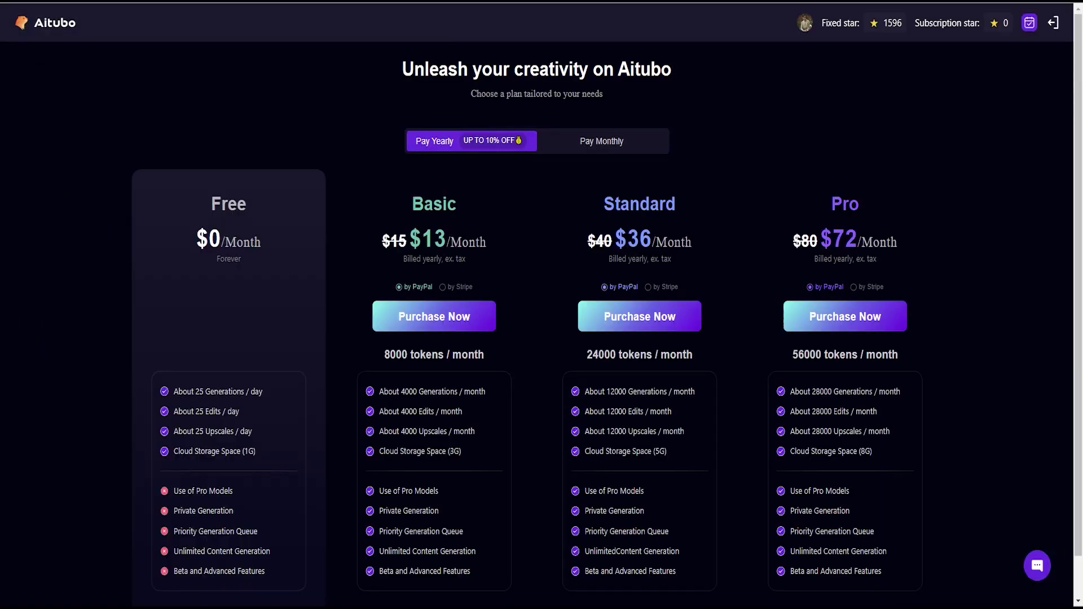
{"action": "scroll", "coordinate": [541, 339], "scroll_direction": "down", "scroll_amount": 1}
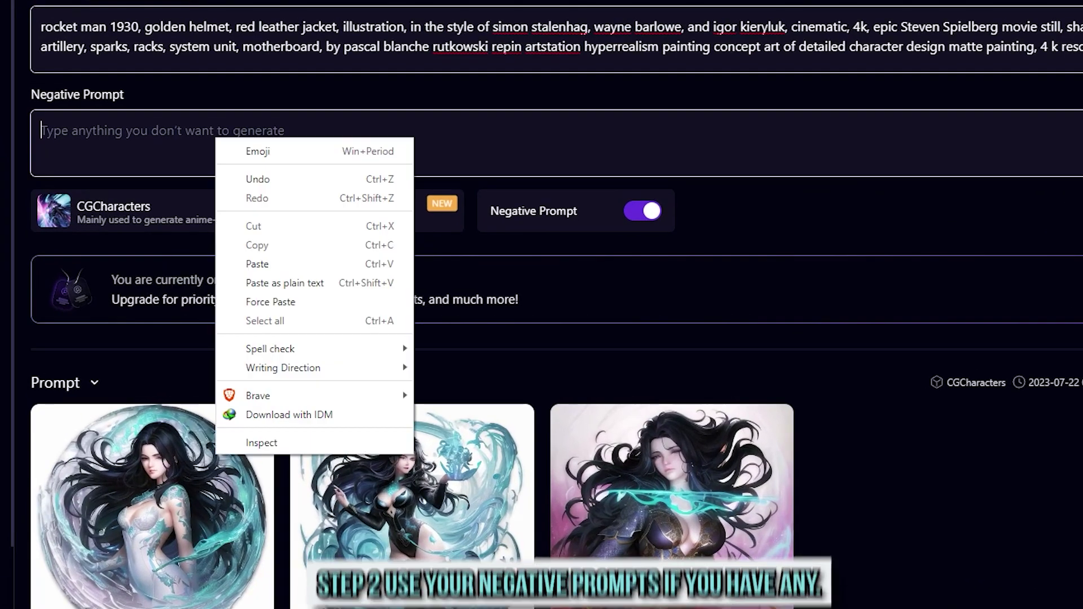
- Paste the long negative prompt and select DreamShaper v7 as the model
{"action": "left_click", "coordinate": [258, 263]}
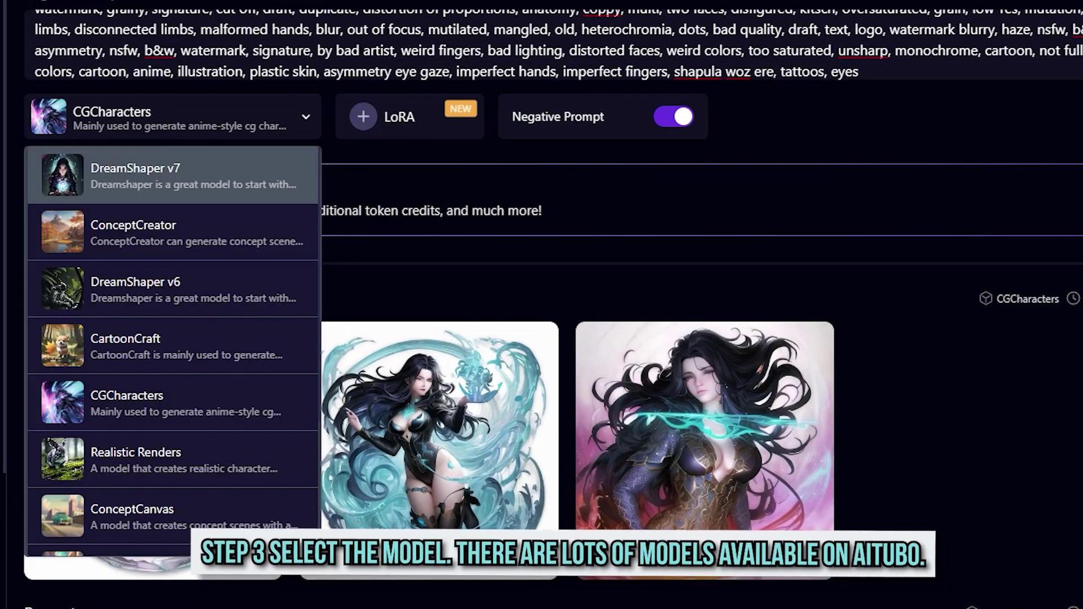
{"action": "left_click", "coordinate": [171, 174]}
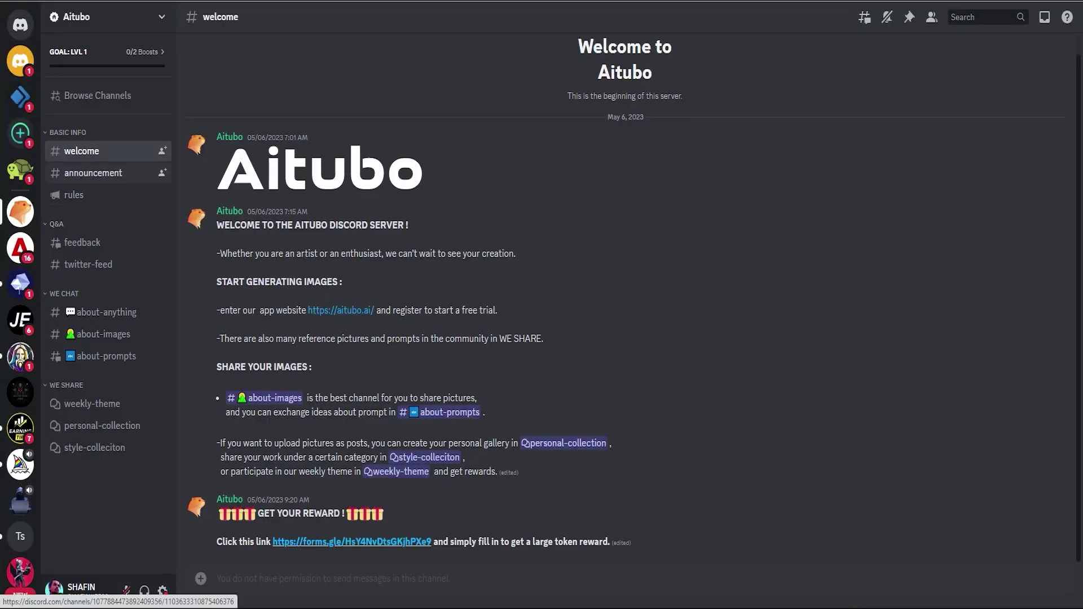
- Visit #announcement, then open #about-anything in the Aitubo Discord server
{"action": "left_click", "coordinate": [93, 173]}
{"action": "left_click", "coordinate": [106, 313]}
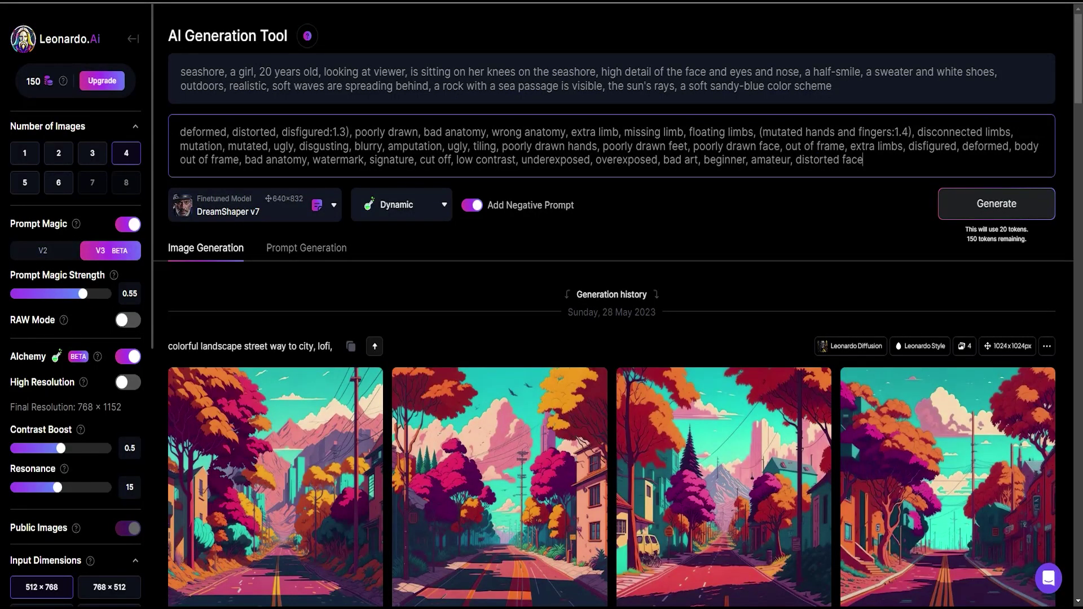
- Generate four images from the seashore prompt and its negative prompt
{"action": "left_click", "coordinate": [828, 85]}
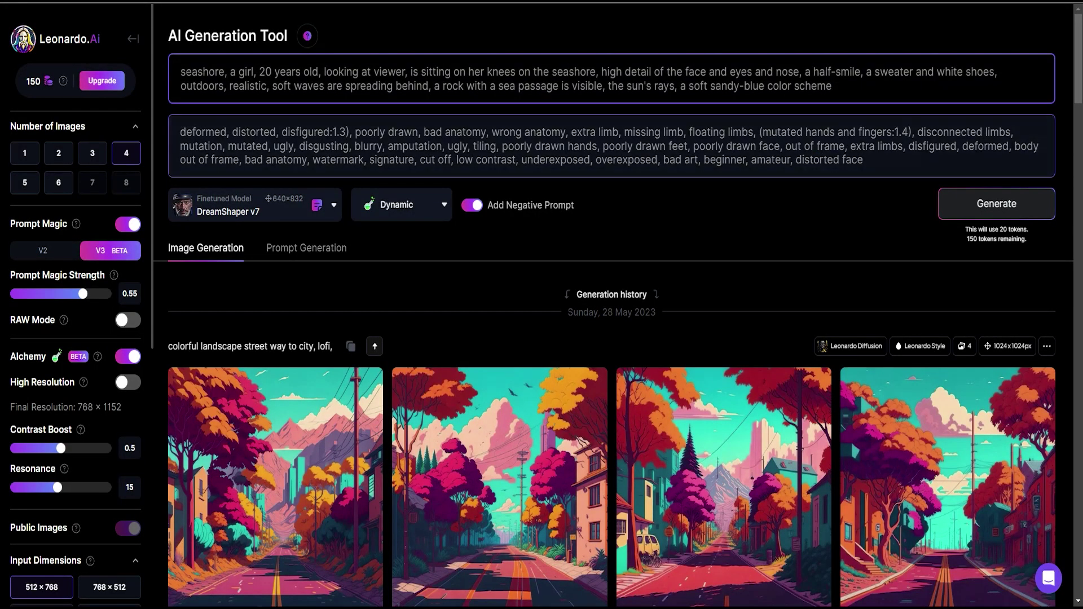
{"action": "left_click", "coordinate": [641, 159]}
{"action": "left_click", "coordinate": [996, 203]}
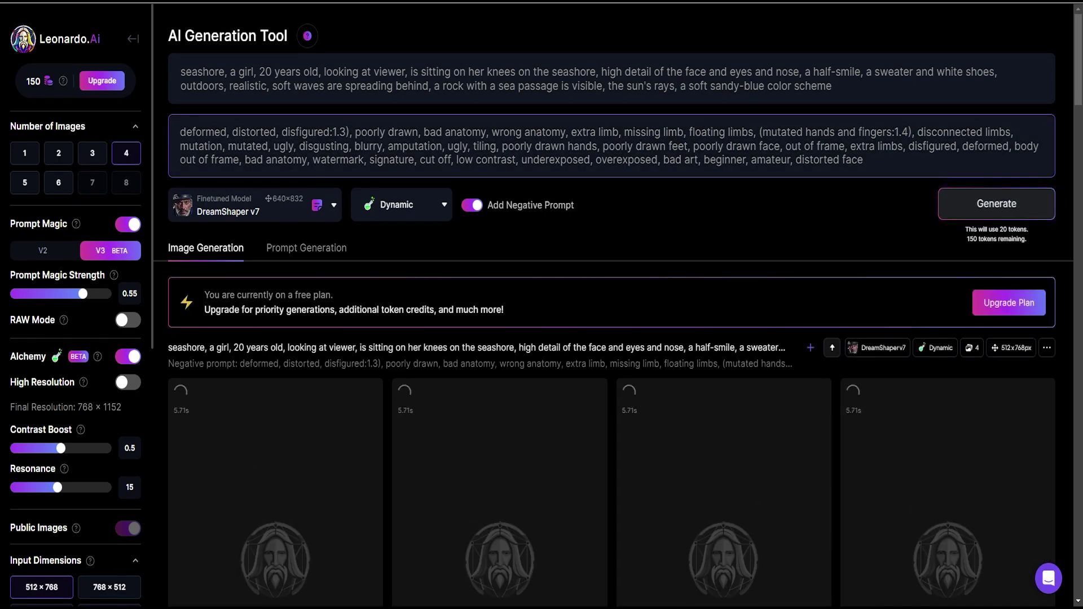
{"action": "scroll", "coordinate": [614, 338], "scroll_direction": "down", "scroll_amount": 3}
{"action": "scroll", "coordinate": [614, 338], "scroll_direction": "down", "scroll_amount": 3}
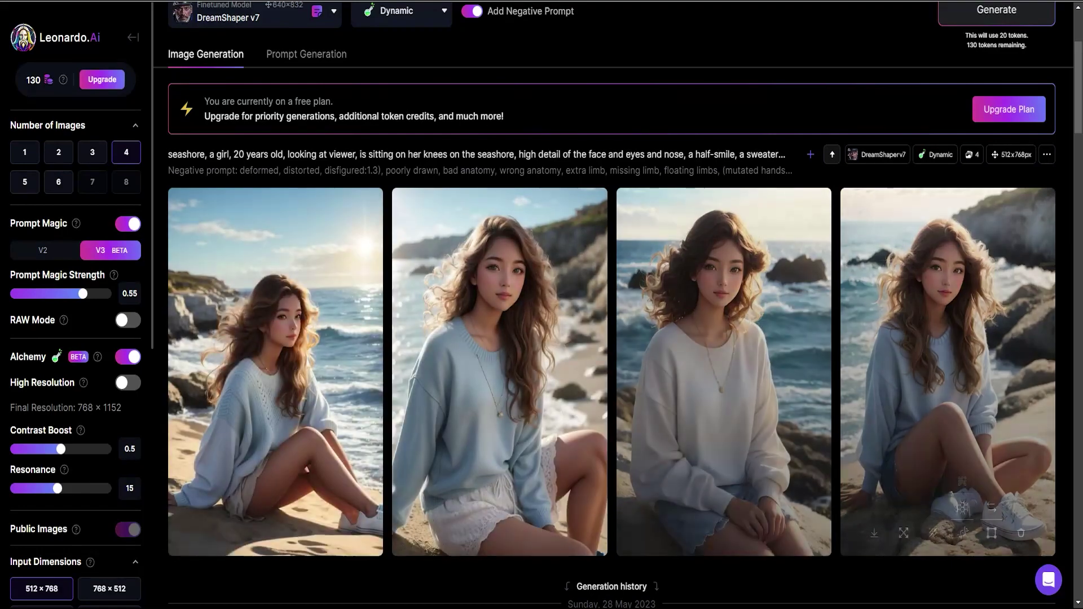
{"action": "scroll", "coordinate": [542, 339], "scroll_direction": "down", "scroll_amount": 3}
{"action": "scroll", "coordinate": [542, 339], "scroll_direction": "down", "scroll_amount": 2}
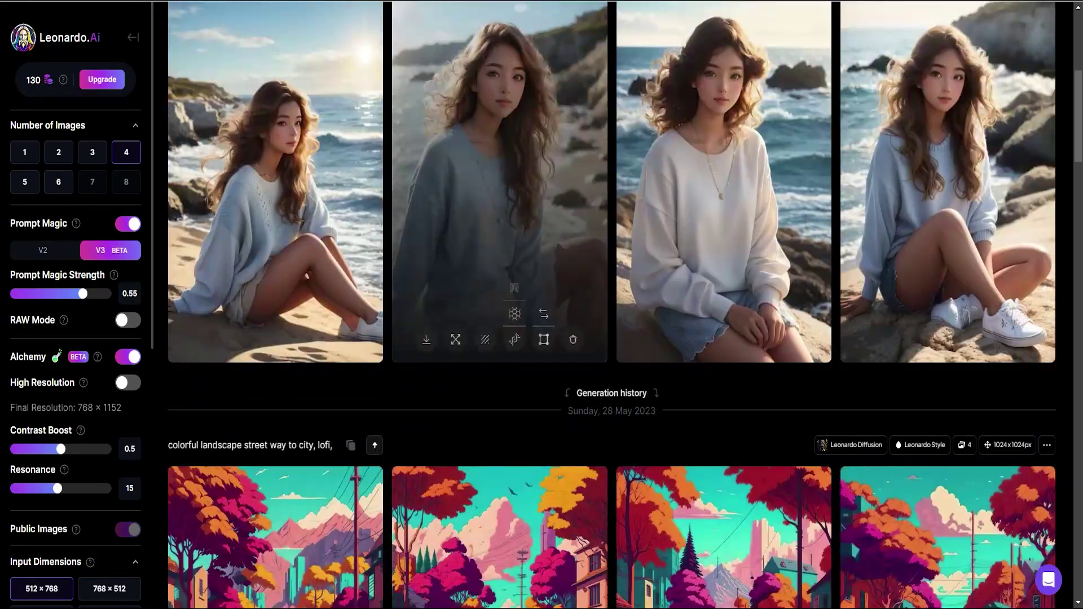
- View the seashore girl images full size, browsing through them, then close the viewer
{"action": "left_click", "coordinate": [275, 170]}
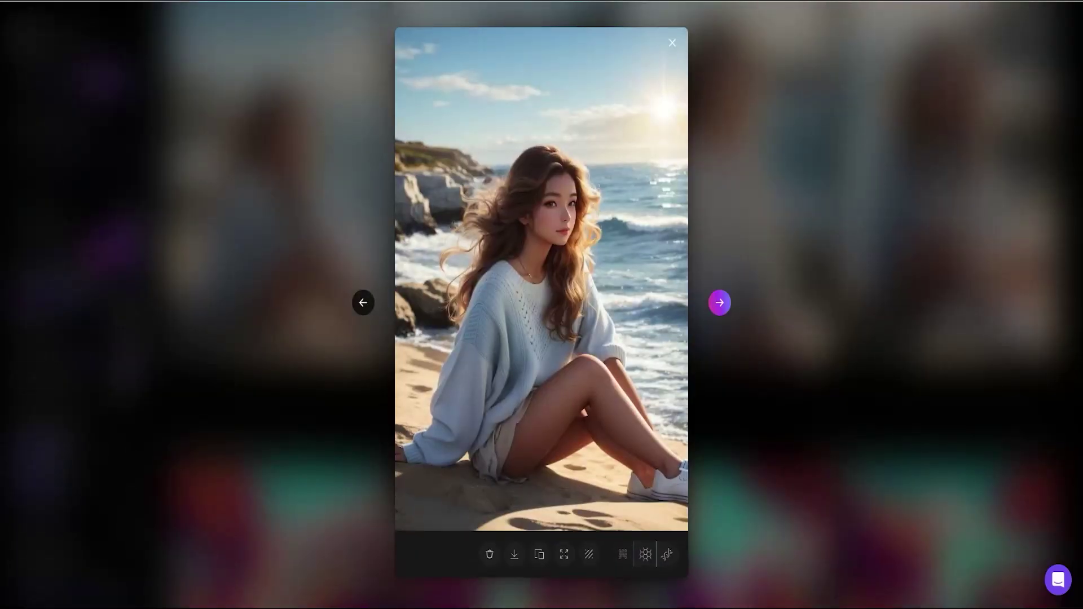
{"action": "key", "text": "Right"}
{"action": "key", "text": "Right"}
{"action": "key", "text": "Right"}
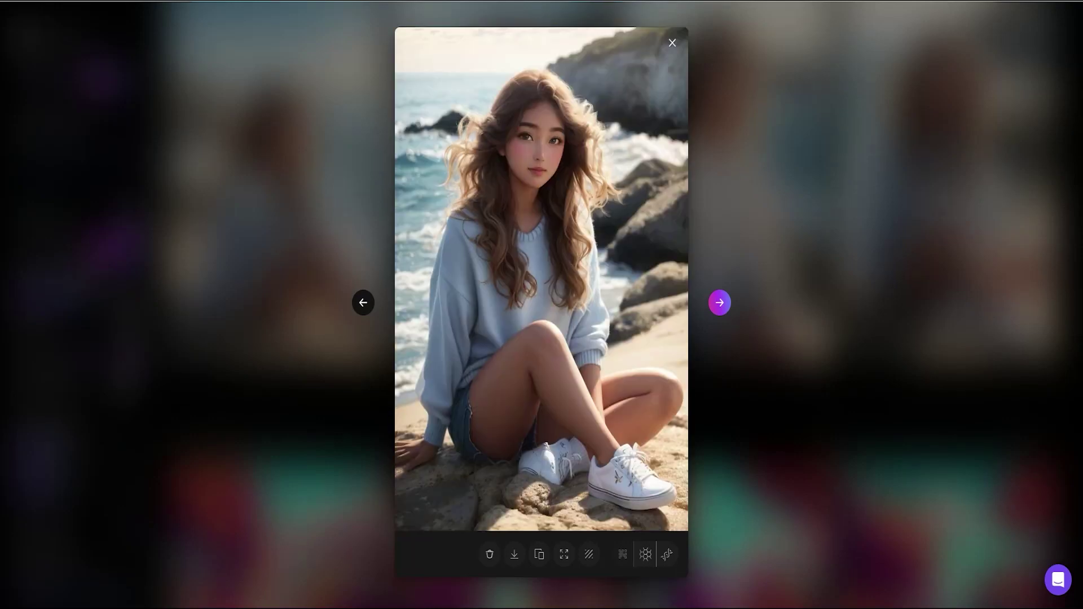
{"action": "key", "text": "Escape"}
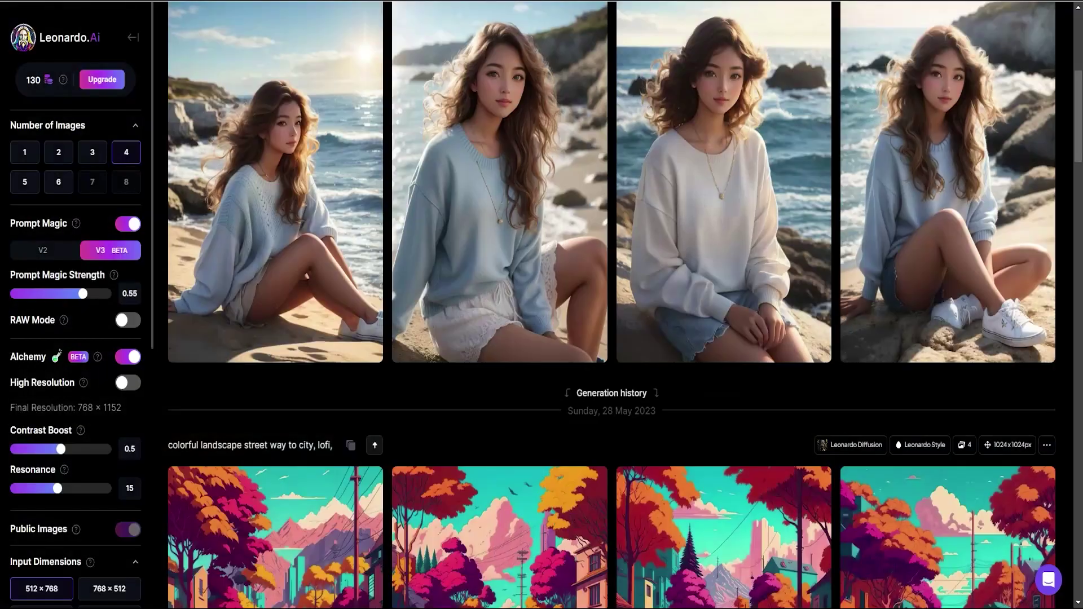
{"action": "scroll", "coordinate": [610, 305], "scroll_direction": "down", "scroll_amount": 3}
{"action": "scroll", "coordinate": [609, 305], "scroll_direction": "down", "scroll_amount": 3}
{"action": "scroll", "coordinate": [610, 305], "scroll_direction": "down", "scroll_amount": 2}
{"action": "scroll", "coordinate": [610, 305], "scroll_direction": "down", "scroll_amount": 3}
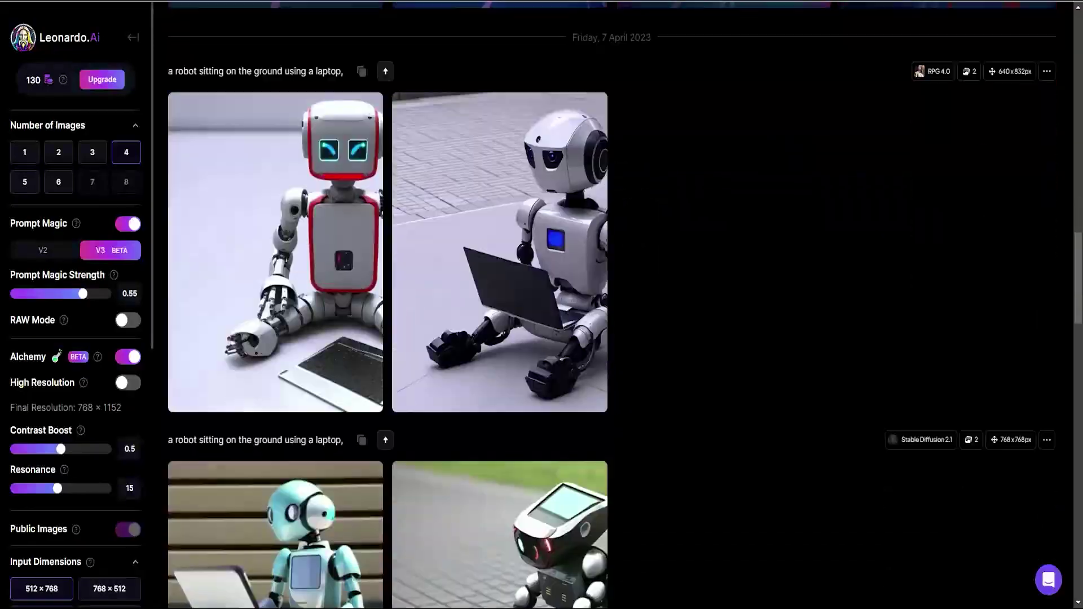
{"action": "scroll", "coordinate": [609, 305], "scroll_direction": "down", "scroll_amount": 1}
- Advance through the five AI Canvas tour pages and pan the frame to the right
{"action": "key", "text": "Return"}
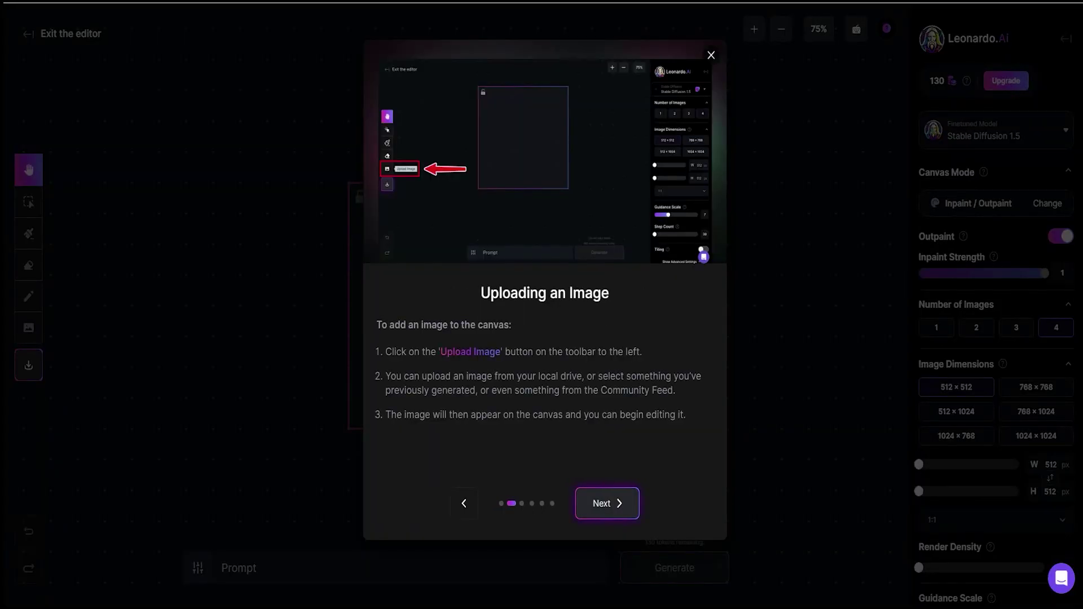
{"action": "key", "text": "Return"}
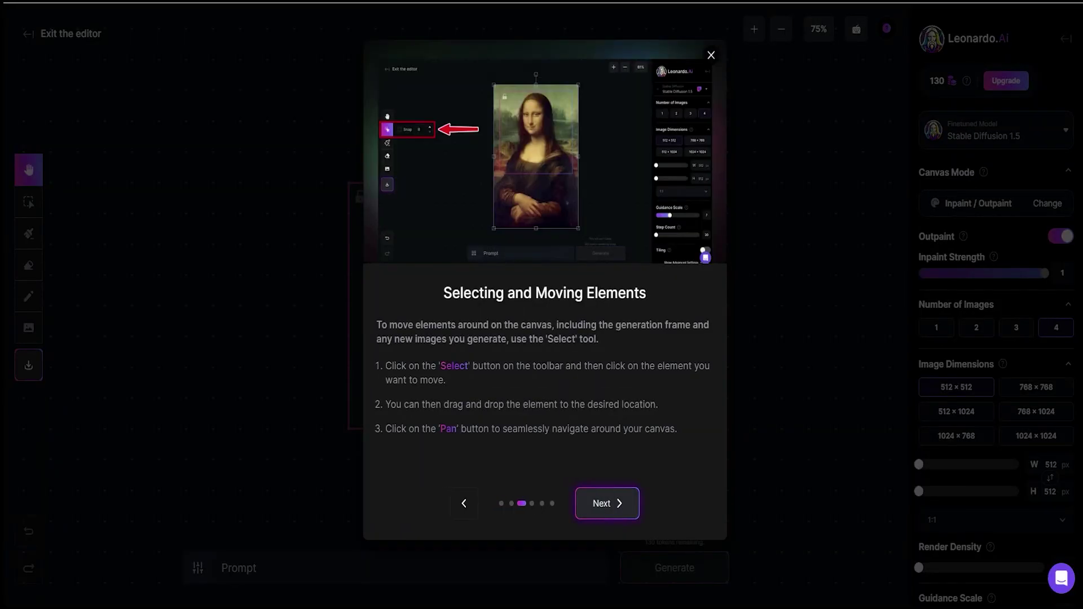
{"action": "key", "text": "Return"}
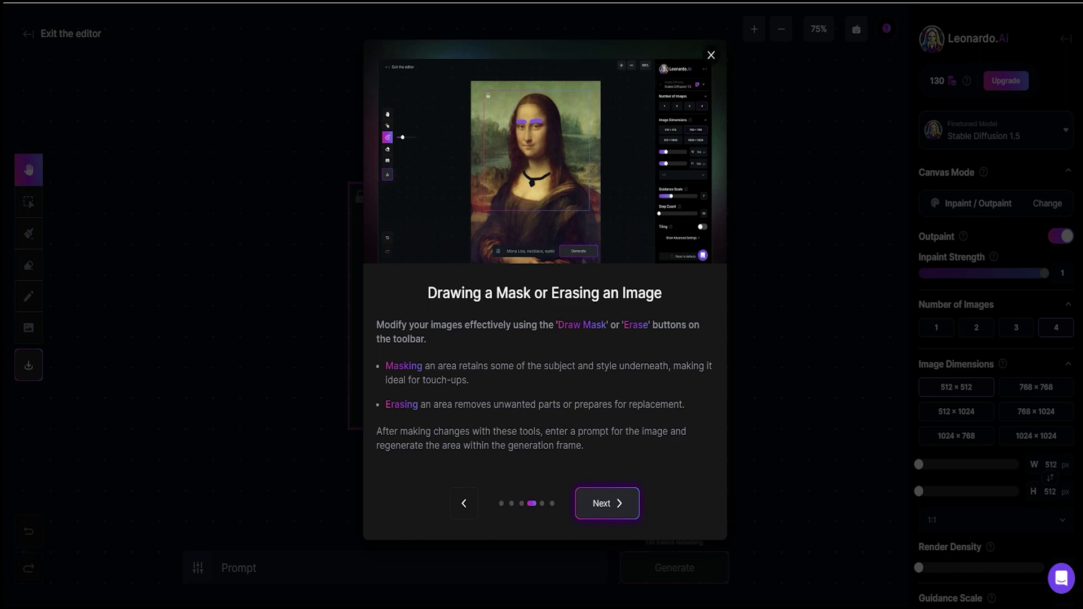
{"action": "key", "text": "Return"}
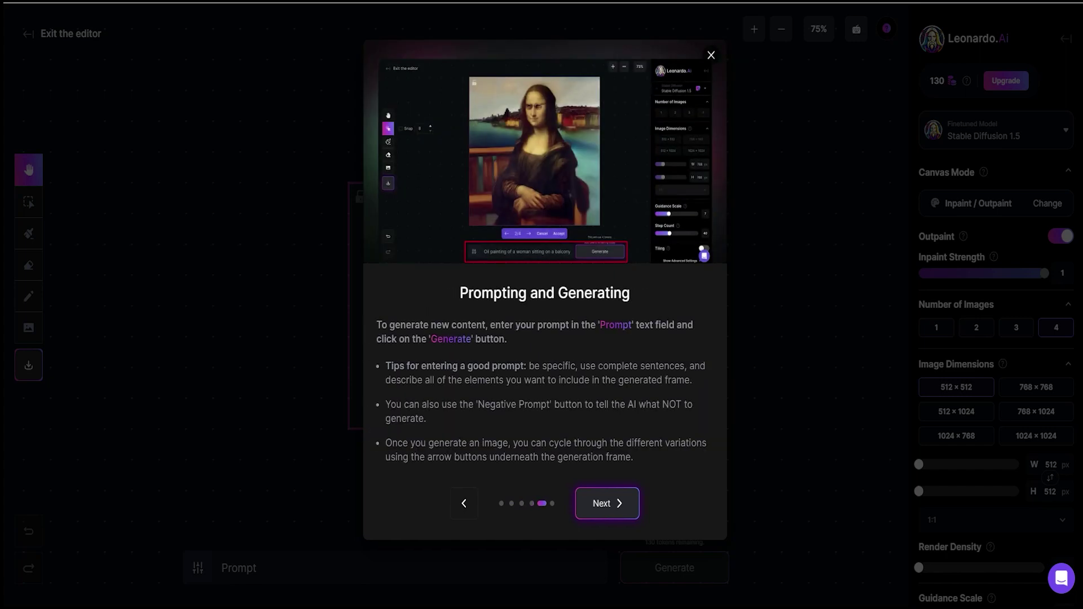
{"action": "key", "text": "Return"}
{"action": "key", "text": "Return"}
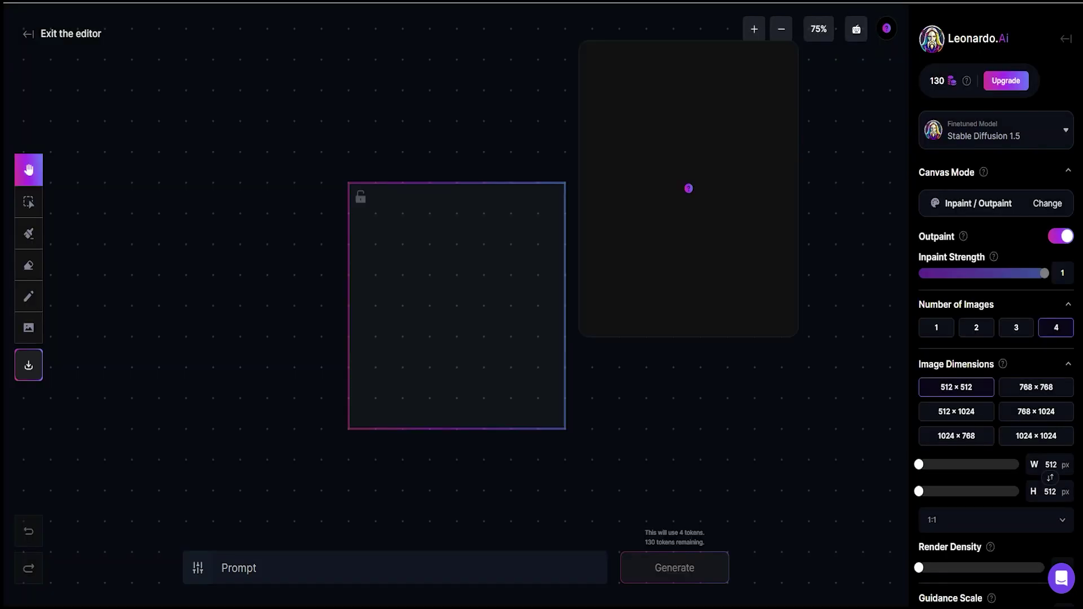
{"action": "left_click_drag", "start_coordinate": [474, 313], "coordinate": [527, 321]}
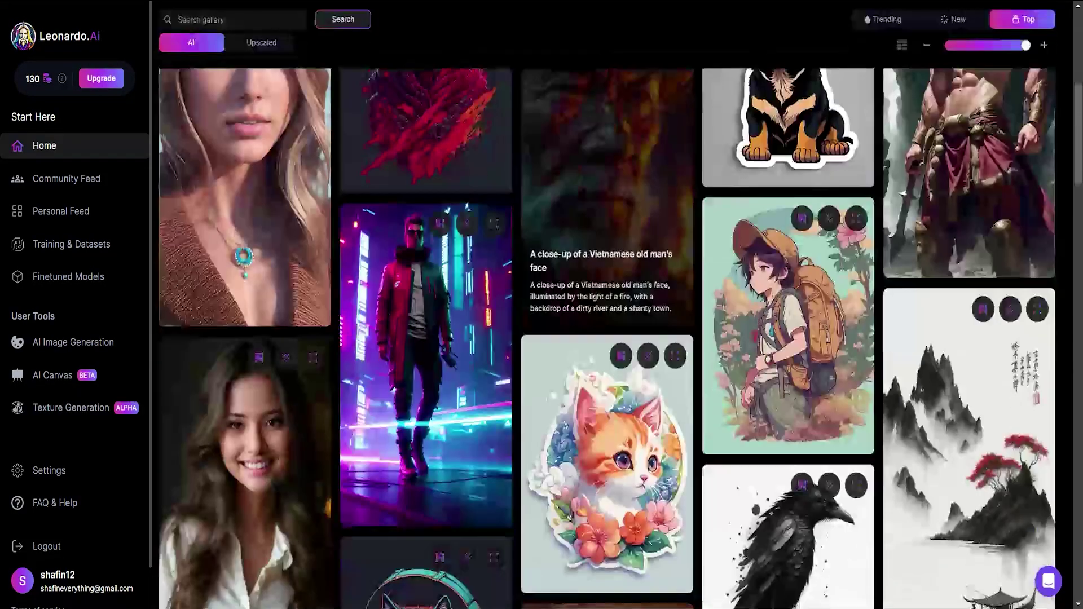
{"action": "scroll", "coordinate": [432, 254], "scroll_direction": "down", "scroll_amount": 8}
{"action": "scroll", "coordinate": [508, 271], "scroll_direction": "down", "scroll_amount": 4}
{"action": "scroll", "coordinate": [605, 280], "scroll_direction": "up", "scroll_amount": 4}
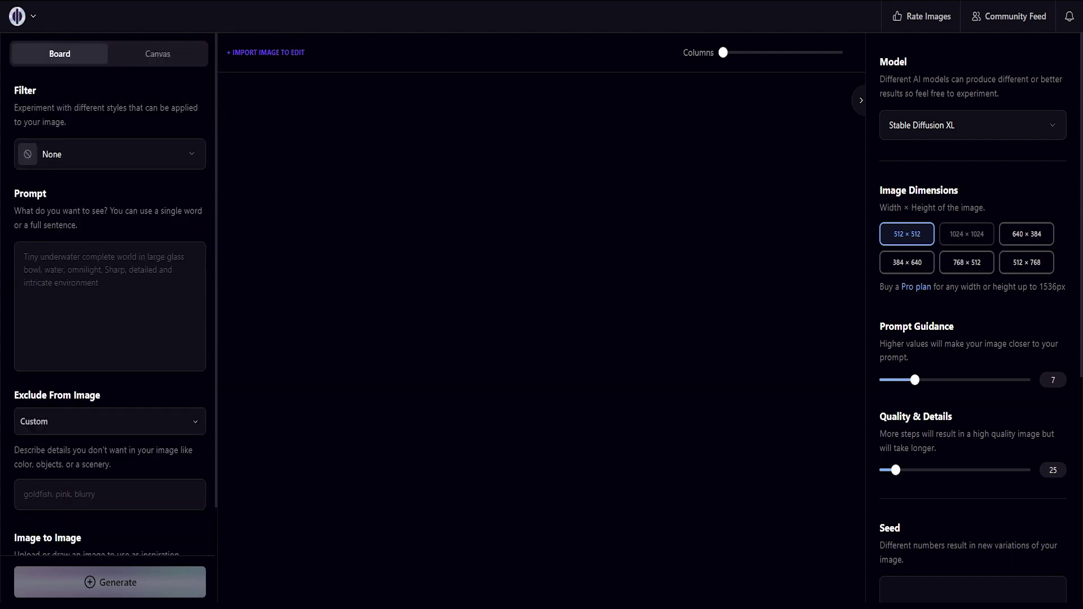
{"action": "scroll", "coordinate": [335, 389], "scroll_direction": "down", "scroll_amount": 2}
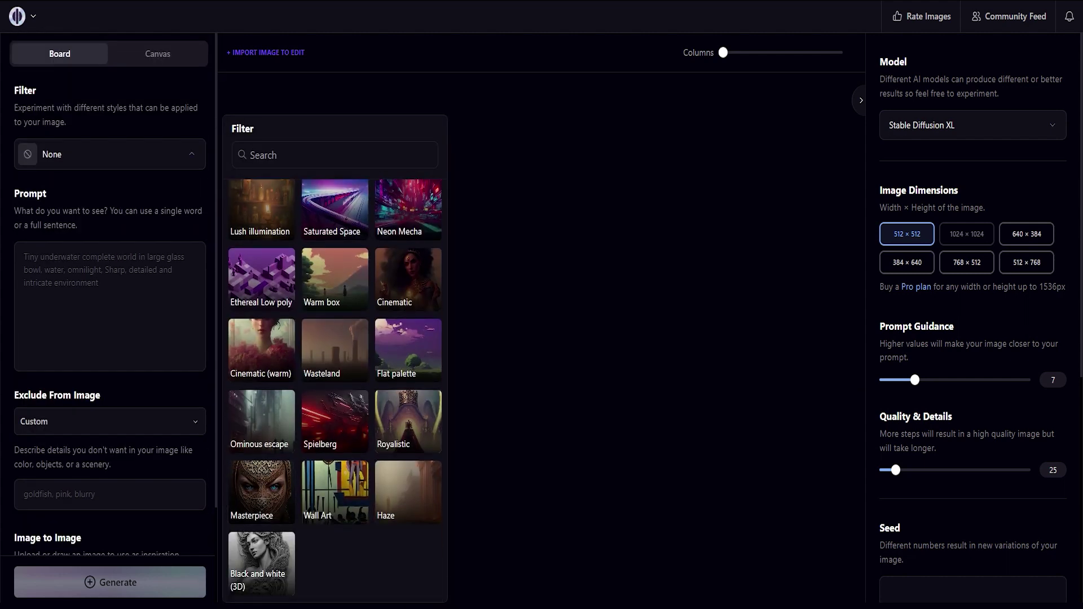
{"action": "scroll", "coordinate": [335, 389], "scroll_direction": "up", "scroll_amount": 2}
- Paste the prepared misty-garden description into Prompt in the canvas workspace and generate
{"action": "left_click", "coordinate": [157, 54]}
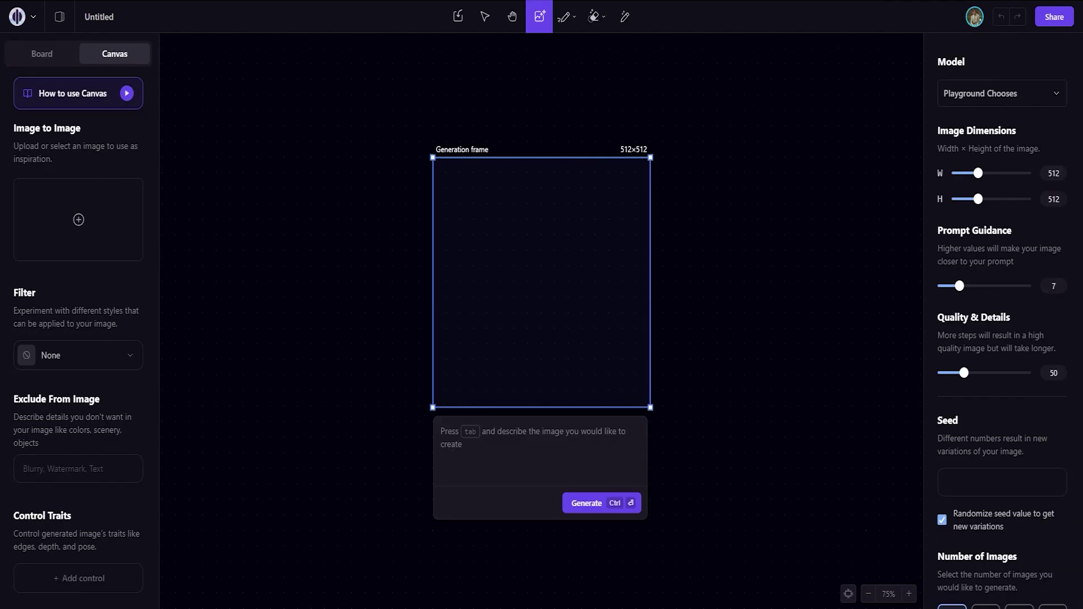
{"action": "scroll", "coordinate": [998, 339], "scroll_direction": "down", "scroll_amount": 3}
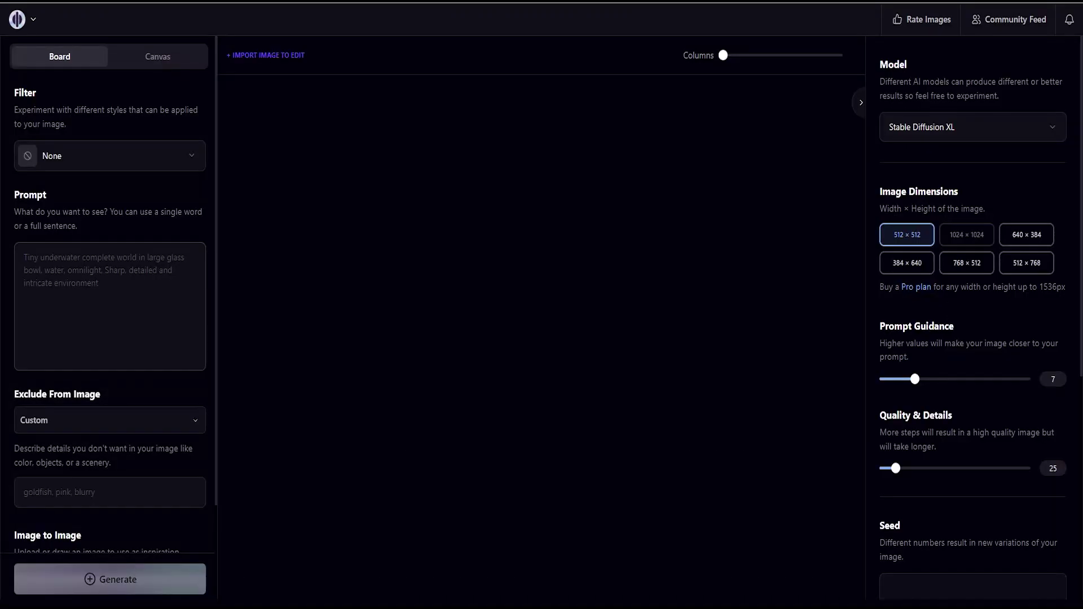
{"action": "right_click", "coordinate": [88, 255]}
{"action": "left_click", "coordinate": [118, 354]}
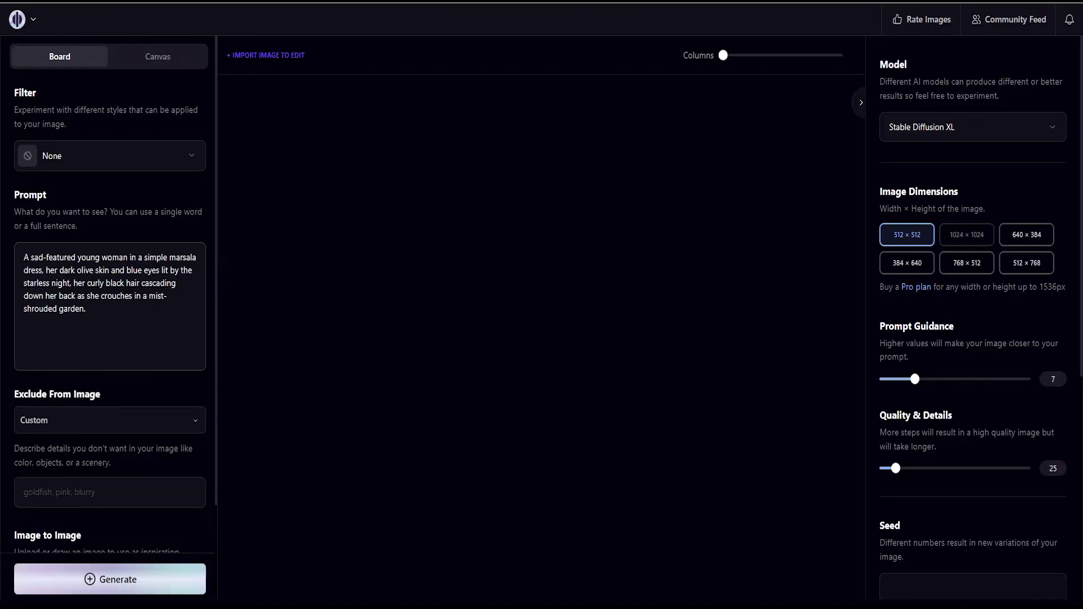
{"action": "key", "text": "ctrl+Return"}
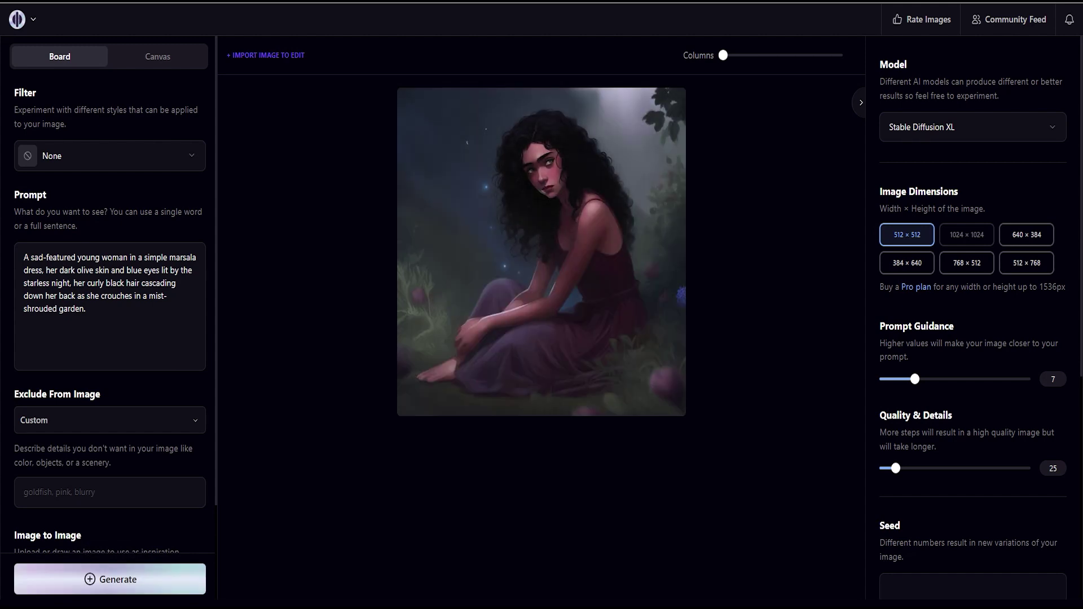
- Apply the Lush illumination filter and generate again
{"action": "left_click", "coordinate": [110, 156]}
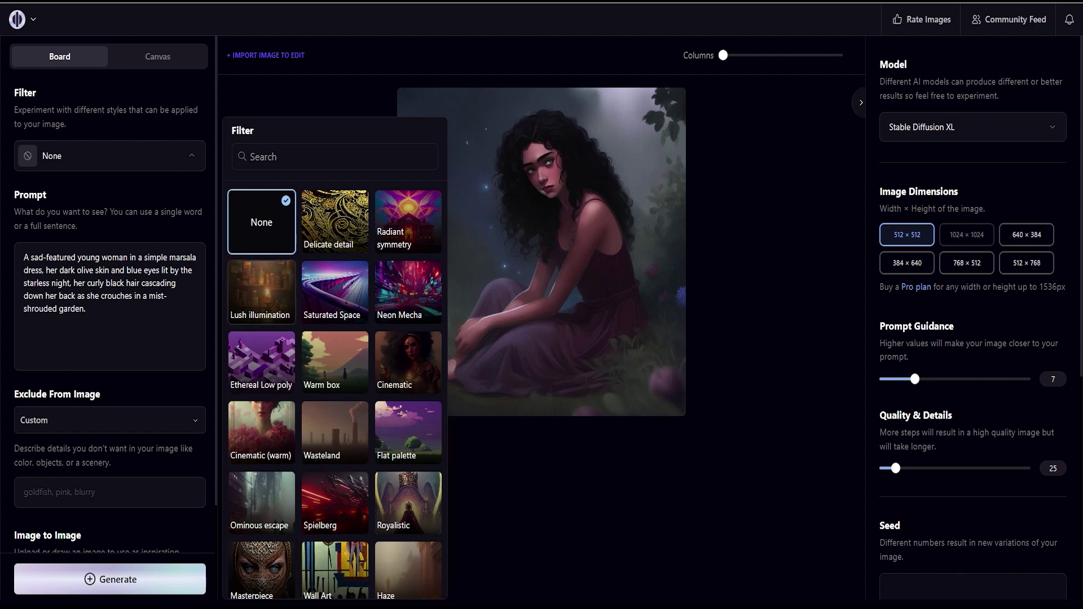
{"action": "left_click", "coordinate": [262, 291]}
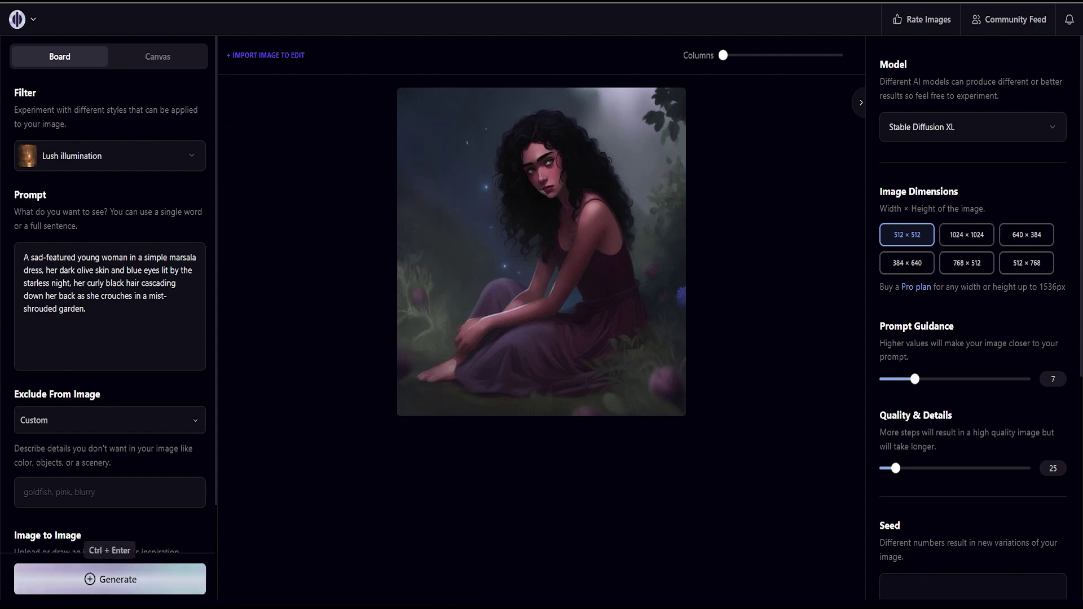
{"action": "key", "text": "ctrl+Return"}
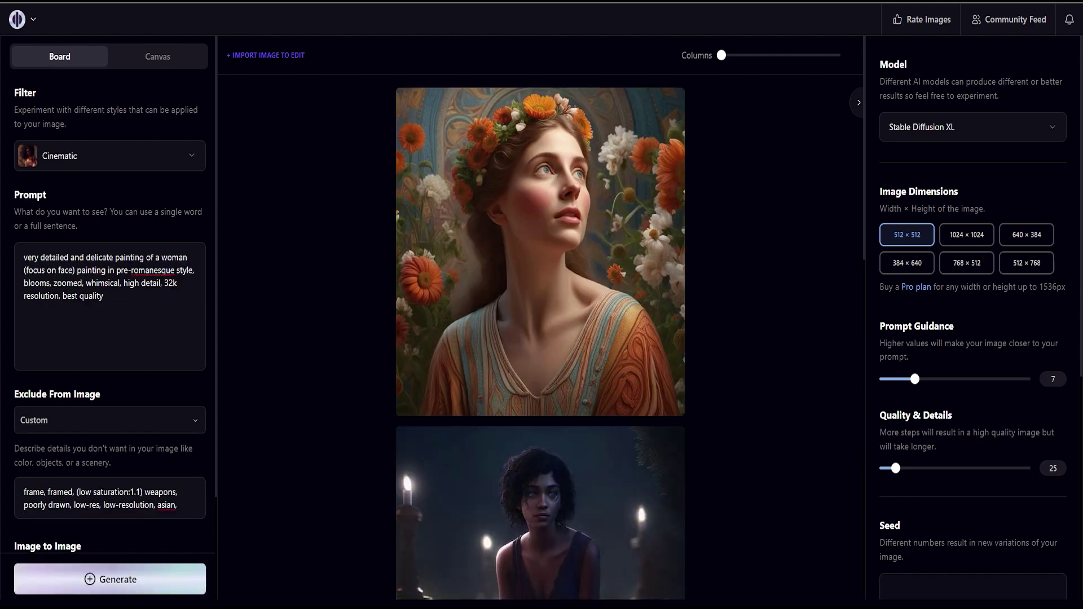
{"action": "scroll", "coordinate": [540, 338], "scroll_direction": "down", "scroll_amount": 10}
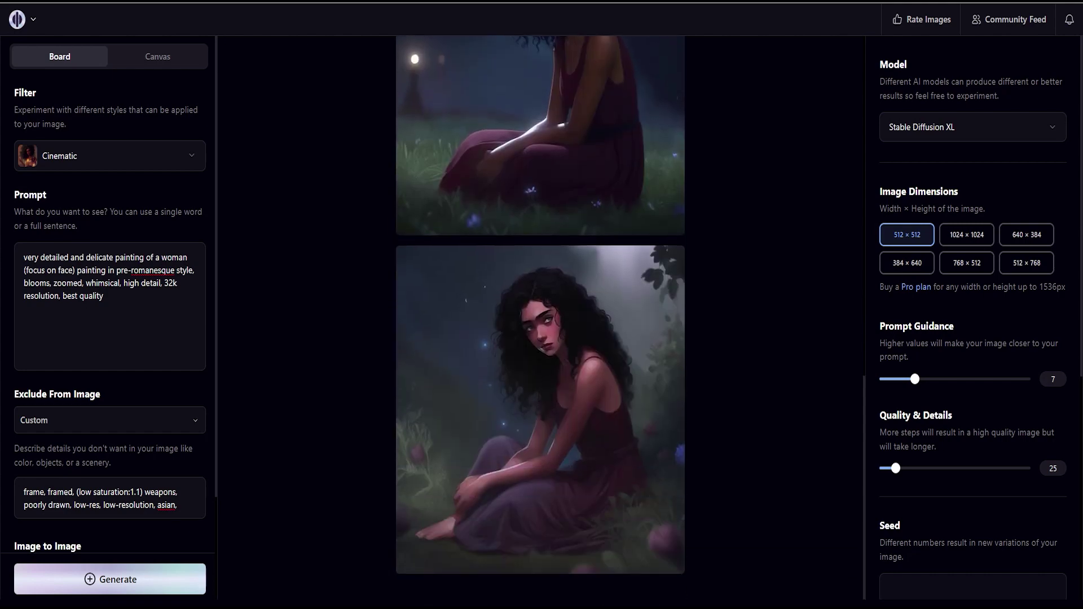
{"action": "scroll", "coordinate": [540, 339], "scroll_direction": "up", "scroll_amount": 8}
{"action": "scroll", "coordinate": [541, 339], "scroll_direction": "down", "scroll_amount": 5}
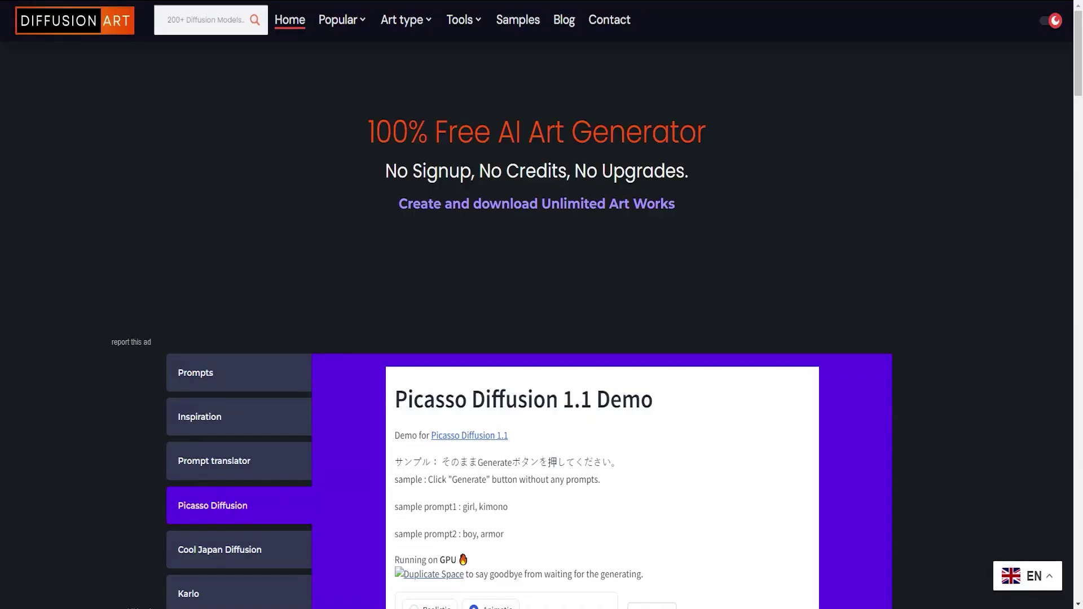
{"action": "scroll", "coordinate": [543, 339], "scroll_direction": "down", "scroll_amount": 6}
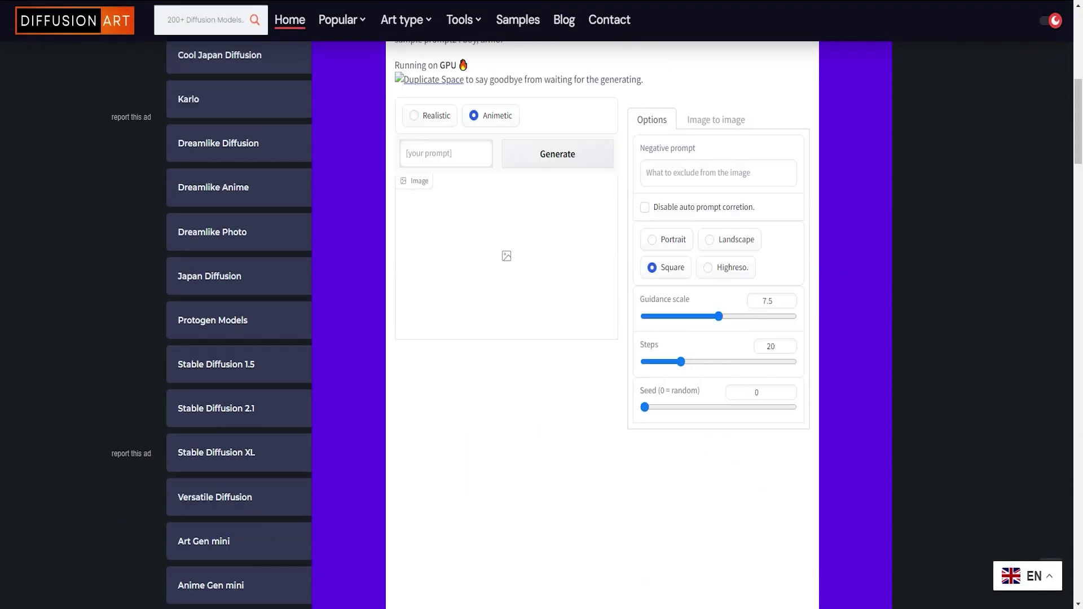
{"action": "scroll", "coordinate": [541, 339], "scroll_direction": "down", "scroll_amount": 4}
{"action": "scroll", "coordinate": [542, 339], "scroll_direction": "down", "scroll_amount": 4}
{"action": "scroll", "coordinate": [542, 339], "scroll_direction": "down", "scroll_amount": 3}
{"action": "scroll", "coordinate": [315, 423], "scroll_direction": "down", "scroll_amount": 2}
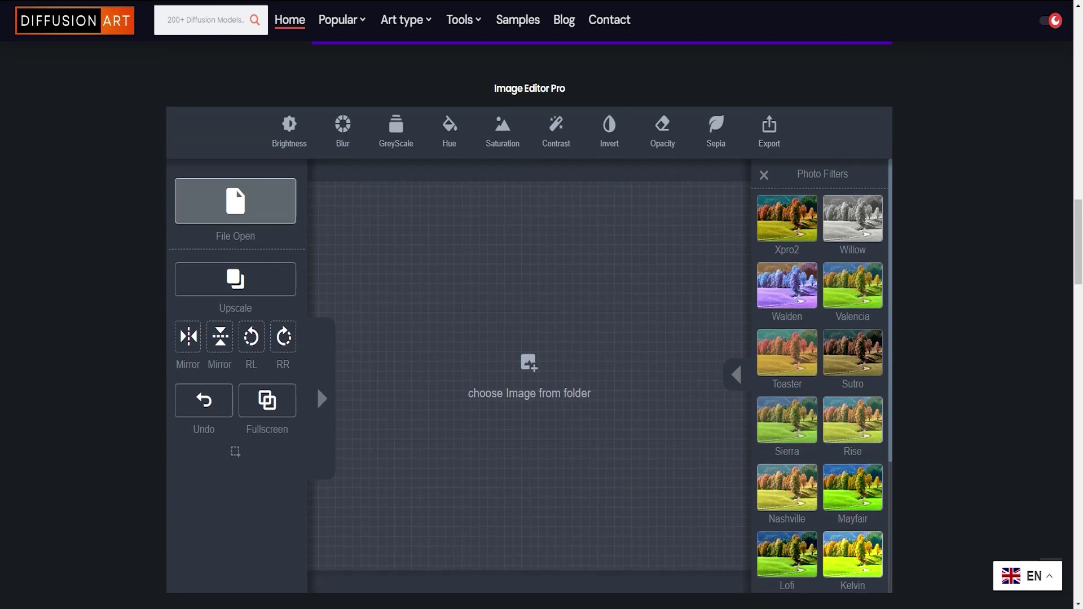
{"action": "scroll", "coordinate": [316, 385], "scroll_direction": "down", "scroll_amount": 3}
{"action": "scroll", "coordinate": [316, 385], "scroll_direction": "down", "scroll_amount": 5}
{"action": "scroll", "coordinate": [315, 385], "scroll_direction": "down", "scroll_amount": 4}
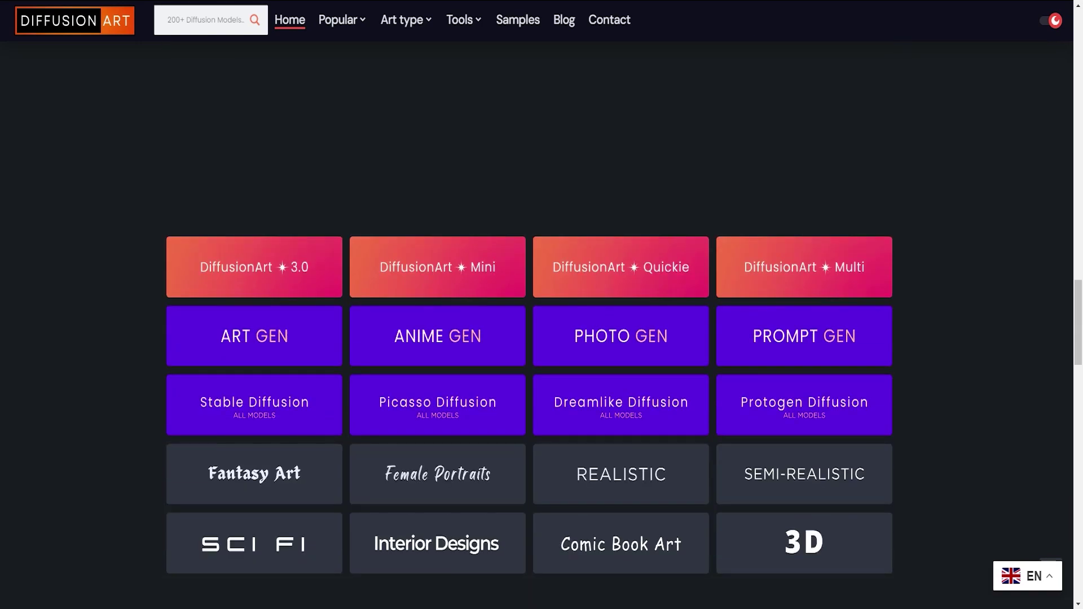
{"action": "scroll", "coordinate": [541, 339], "scroll_direction": "down", "scroll_amount": 3}
{"action": "scroll", "coordinate": [541, 339], "scroll_direction": "down", "scroll_amount": 4}
{"action": "scroll", "coordinate": [543, 339], "scroll_direction": "down", "scroll_amount": 4}
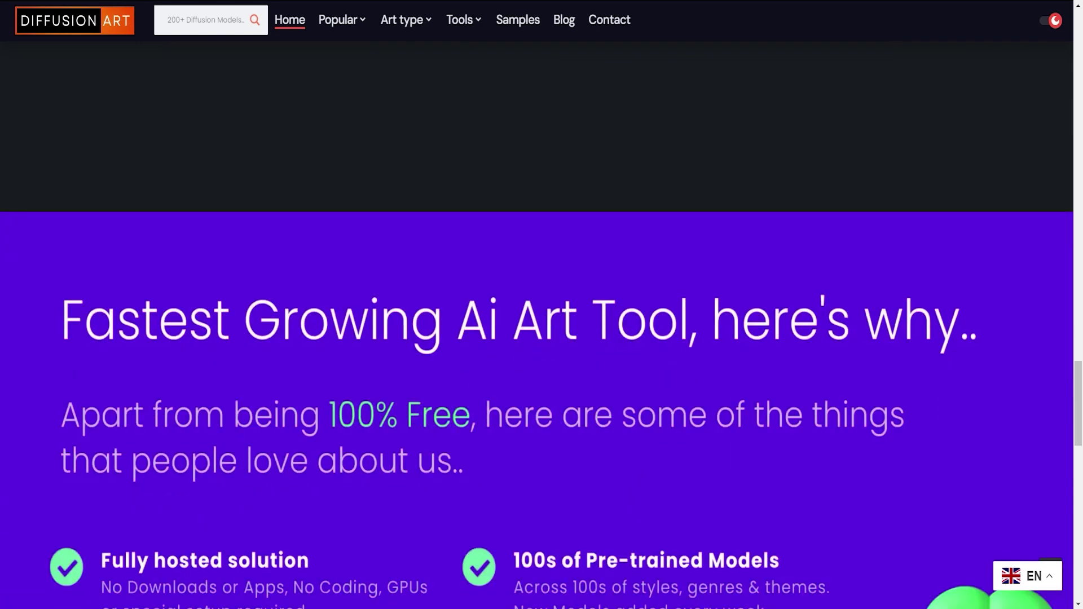
{"action": "scroll", "coordinate": [541, 339], "scroll_direction": "down", "scroll_amount": 3}
{"action": "scroll", "coordinate": [542, 338], "scroll_direction": "down", "scroll_amount": 2}
{"action": "scroll", "coordinate": [541, 339], "scroll_direction": "down", "scroll_amount": 4}
{"action": "scroll", "coordinate": [542, 338], "scroll_direction": "down", "scroll_amount": 4}
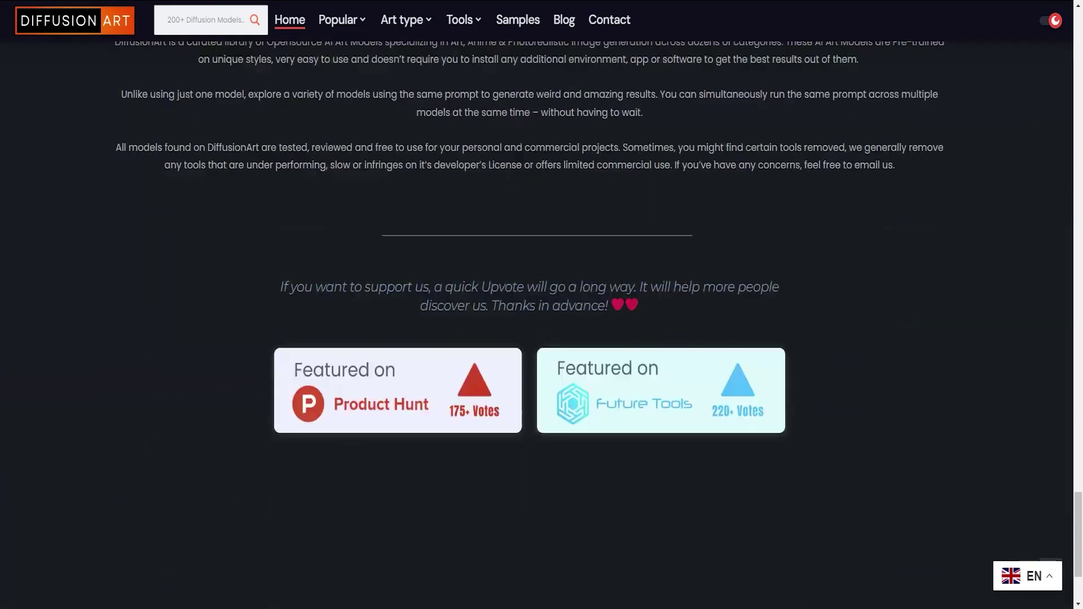
{"action": "scroll", "coordinate": [542, 338], "scroll_direction": "down", "scroll_amount": 3}
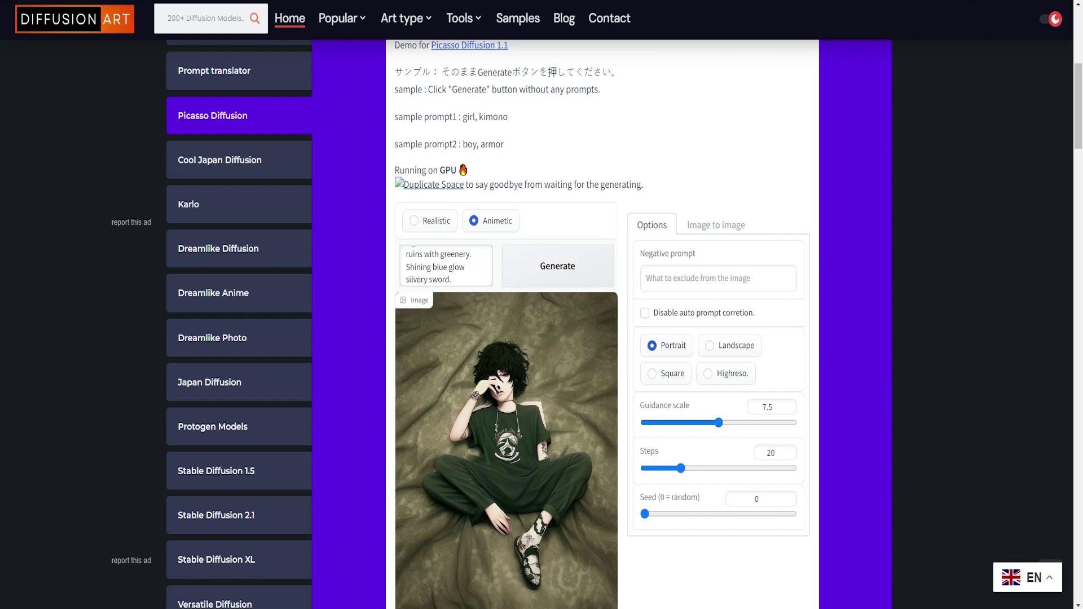
- Regenerate the swordswoman prompt in Portrait mode
{"action": "key", "text": "Return"}
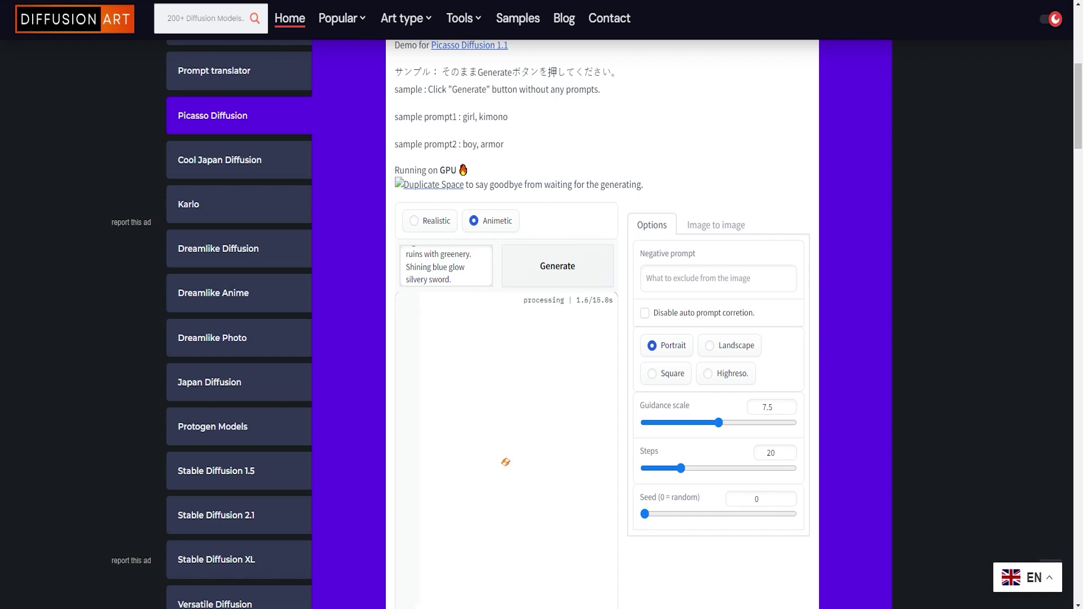
{"action": "scroll", "coordinate": [542, 338], "scroll_direction": "up", "scroll_amount": 1}
{"action": "scroll", "coordinate": [541, 339], "scroll_direction": "down", "scroll_amount": 3}
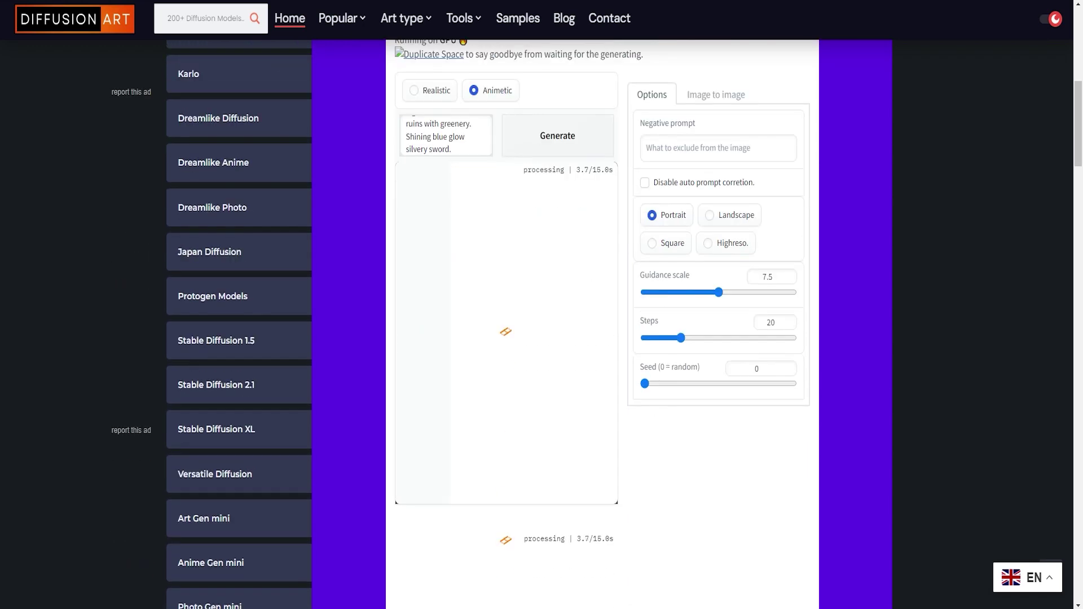
{"action": "scroll", "coordinate": [541, 338], "scroll_direction": "up", "scroll_amount": 1}
{"action": "scroll", "coordinate": [542, 339], "scroll_direction": "down", "scroll_amount": 1}
{"action": "scroll", "coordinate": [542, 339], "scroll_direction": "up", "scroll_amount": 1}
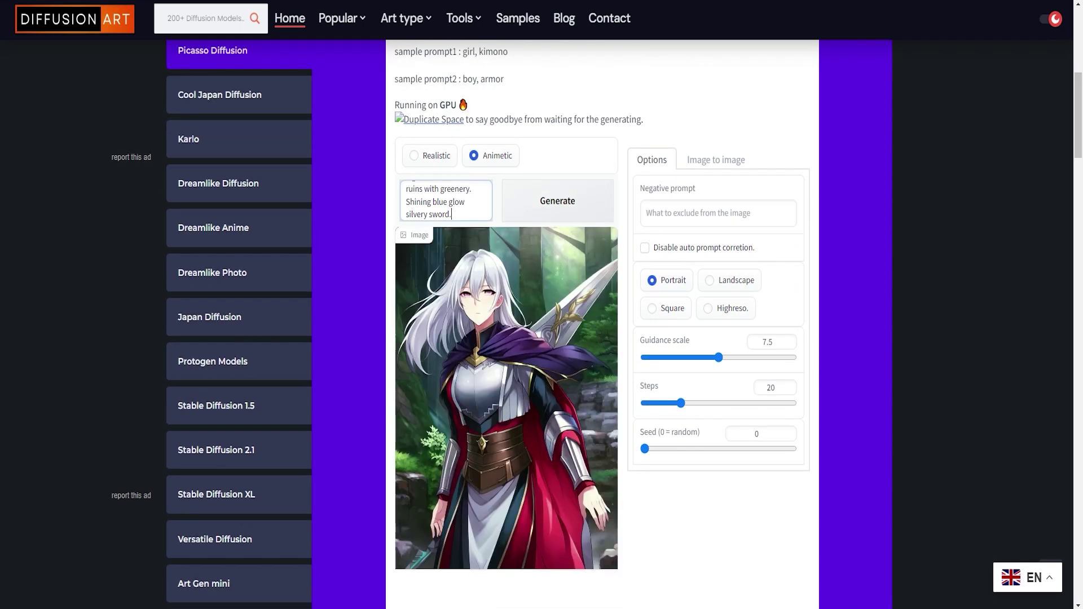
{"action": "scroll", "coordinate": [607, 373], "scroll_direction": "down", "scroll_amount": 2}
{"action": "scroll", "coordinate": [607, 285], "scroll_direction": "down", "scroll_amount": 1}
{"action": "scroll", "coordinate": [607, 338], "scroll_direction": "up", "scroll_amount": 1}
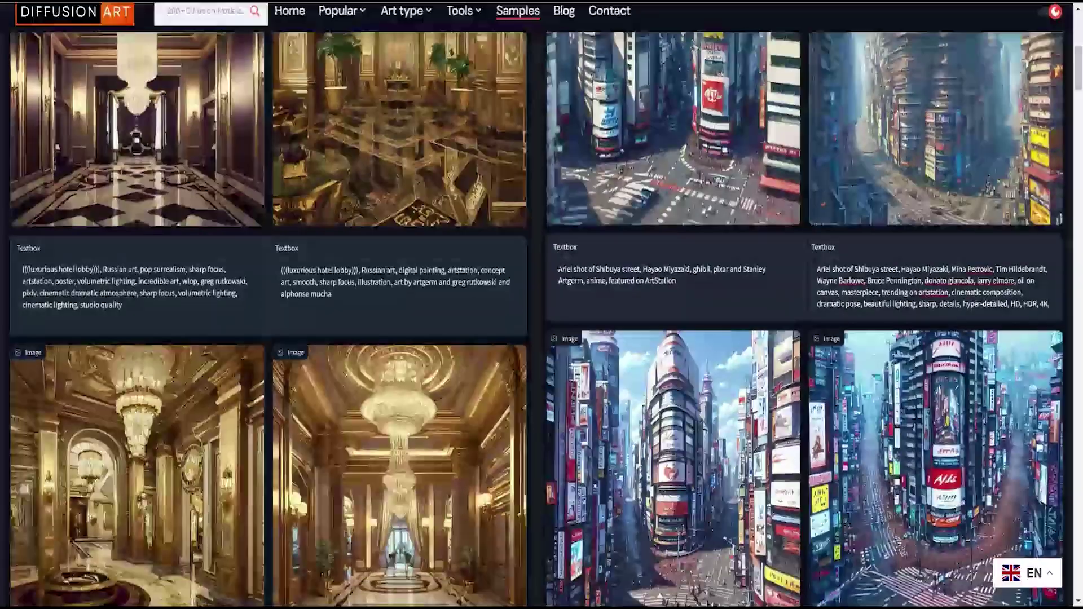
{"action": "scroll", "coordinate": [542, 339], "scroll_direction": "down", "scroll_amount": 5}
{"action": "scroll", "coordinate": [543, 339], "scroll_direction": "down", "scroll_amount": 5}
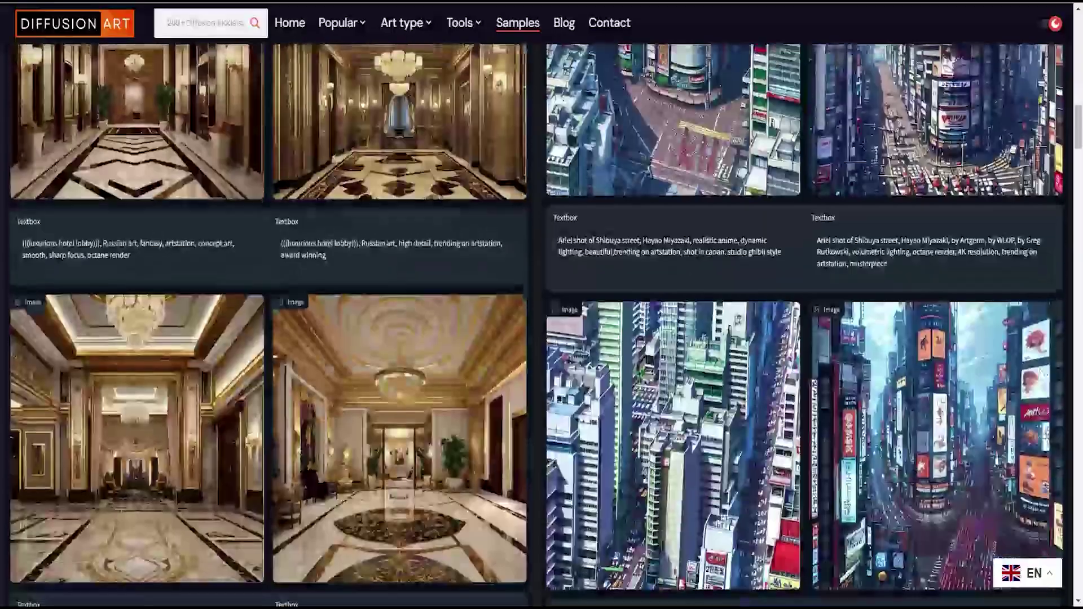
{"action": "scroll", "coordinate": [542, 339], "scroll_direction": "down", "scroll_amount": 5}
{"action": "scroll", "coordinate": [542, 339], "scroll_direction": "down", "scroll_amount": 3}
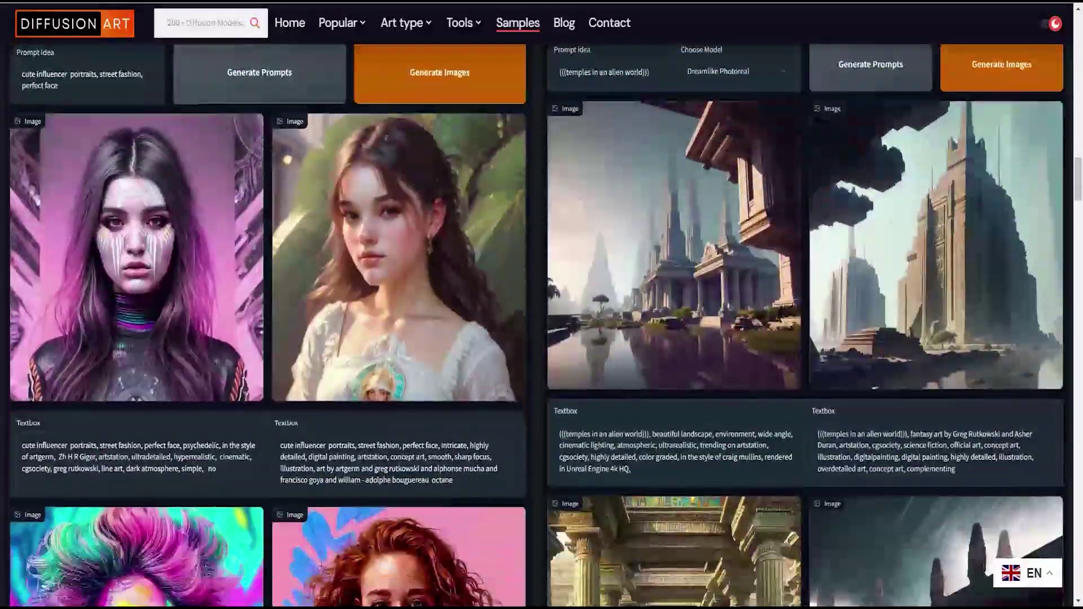
{"action": "scroll", "coordinate": [541, 339], "scroll_direction": "down", "scroll_amount": 3}
{"action": "scroll", "coordinate": [543, 339], "scroll_direction": "down", "scroll_amount": 3}
{"action": "scroll", "coordinate": [543, 338], "scroll_direction": "down", "scroll_amount": 3}
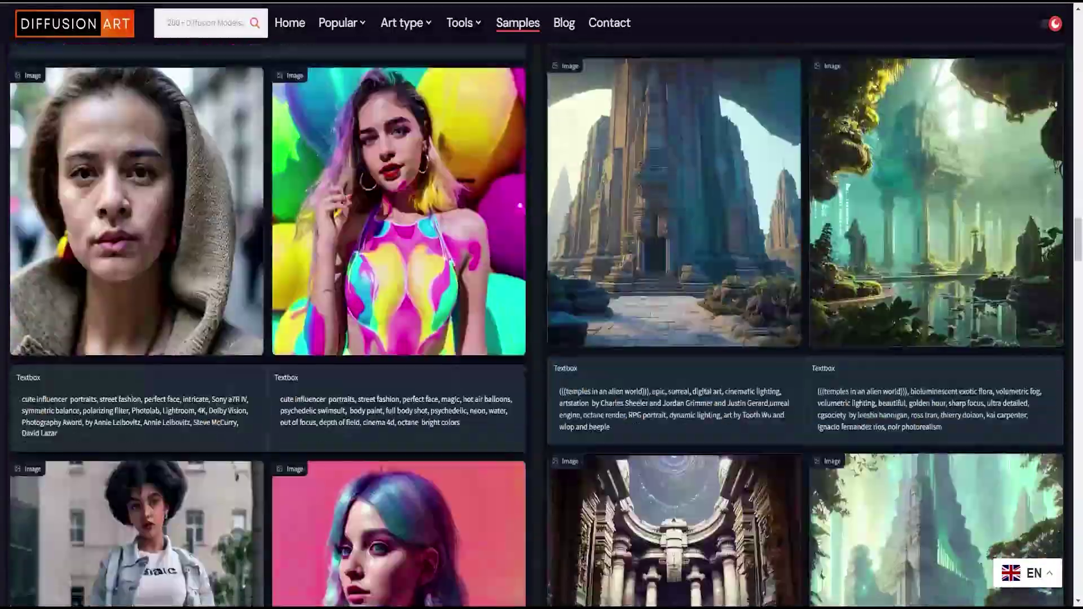
{"action": "scroll", "coordinate": [542, 338], "scroll_direction": "down", "scroll_amount": 3}
{"action": "scroll", "coordinate": [542, 339], "scroll_direction": "down", "scroll_amount": 3}
{"action": "scroll", "coordinate": [543, 339], "scroll_direction": "down", "scroll_amount": 3}
{"action": "scroll", "coordinate": [542, 339], "scroll_direction": "down", "scroll_amount": 3}
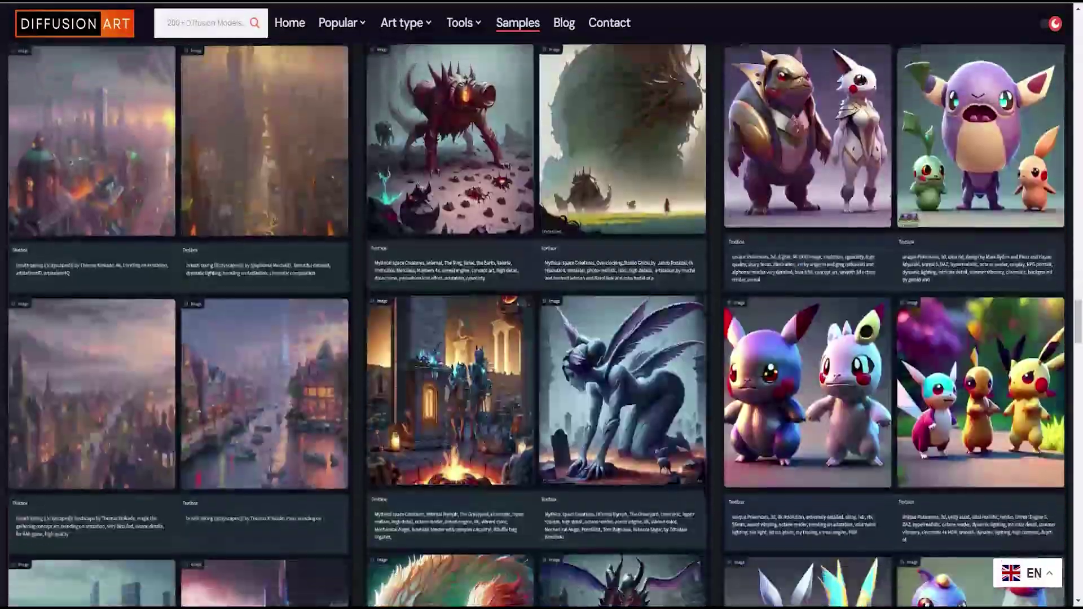
{"action": "scroll", "coordinate": [542, 339], "scroll_direction": "down", "scroll_amount": 3}
{"action": "scroll", "coordinate": [543, 339], "scroll_direction": "down", "scroll_amount": 3}
{"action": "scroll", "coordinate": [541, 339], "scroll_direction": "down", "scroll_amount": 3}
{"action": "scroll", "coordinate": [541, 339], "scroll_direction": "down", "scroll_amount": 3}
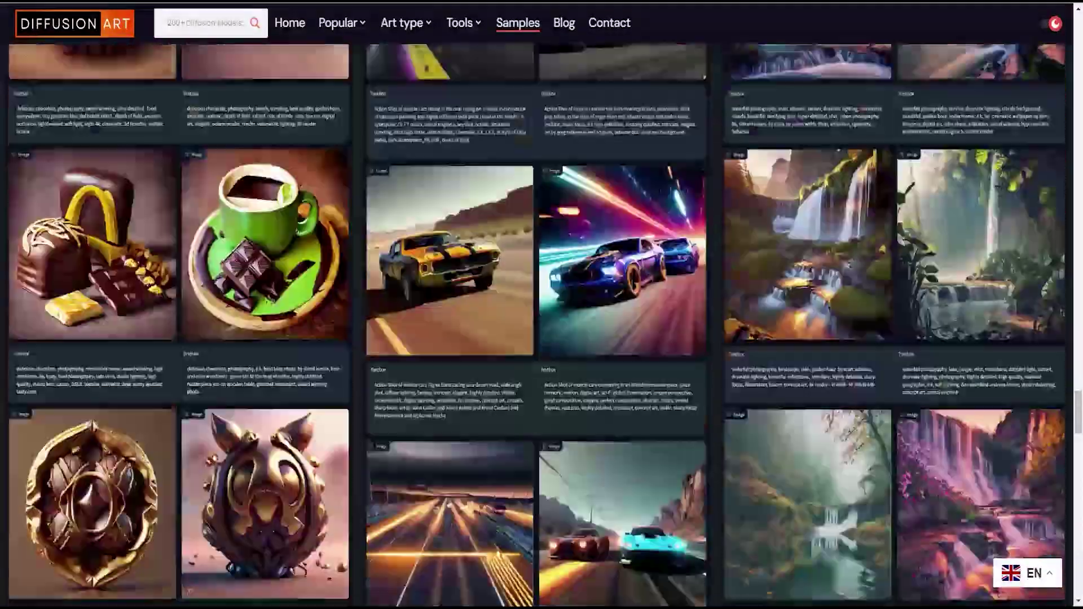
{"action": "scroll", "coordinate": [541, 338], "scroll_direction": "down", "scroll_amount": 3}
{"action": "scroll", "coordinate": [542, 339], "scroll_direction": "down", "scroll_amount": 3}
{"action": "scroll", "coordinate": [542, 339], "scroll_direction": "down", "scroll_amount": 3}
{"action": "scroll", "coordinate": [542, 339], "scroll_direction": "down", "scroll_amount": 3}
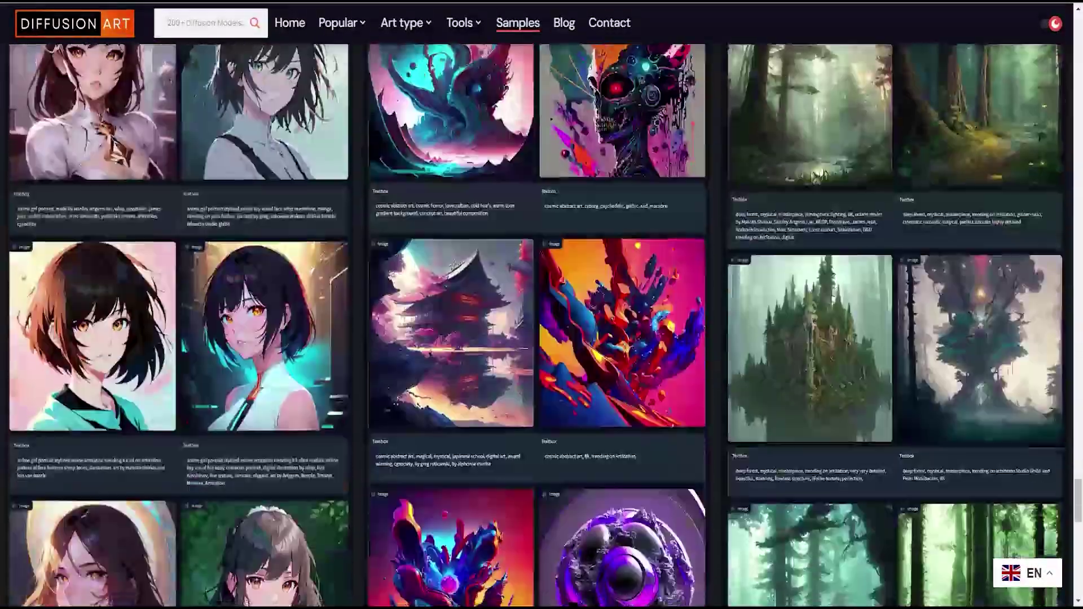
{"action": "scroll", "coordinate": [542, 339], "scroll_direction": "down", "scroll_amount": 3}
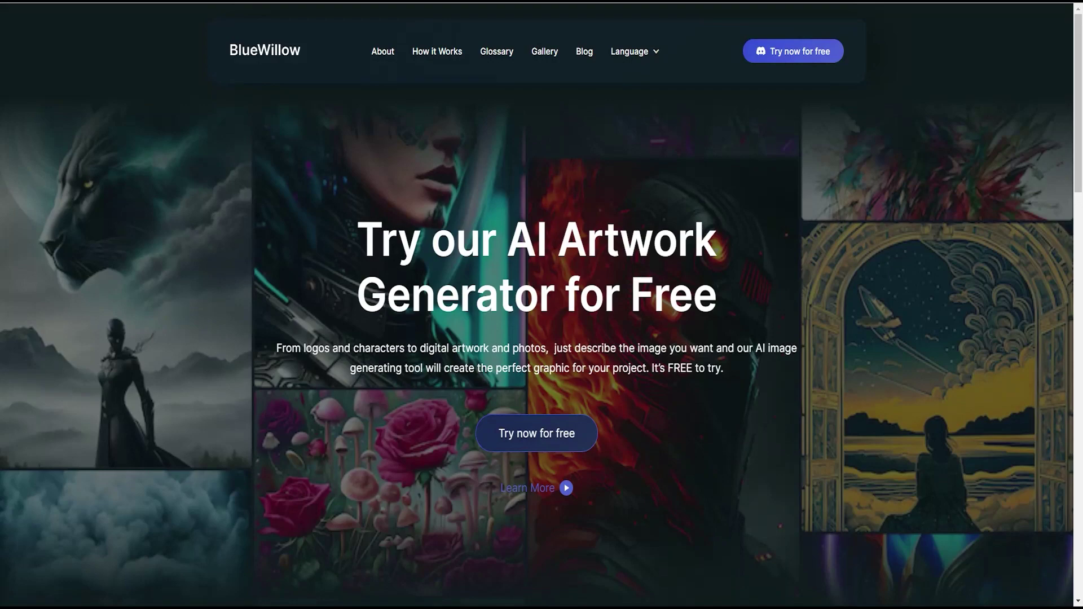
{"action": "scroll", "coordinate": [542, 339], "scroll_direction": "down", "scroll_amount": 2}
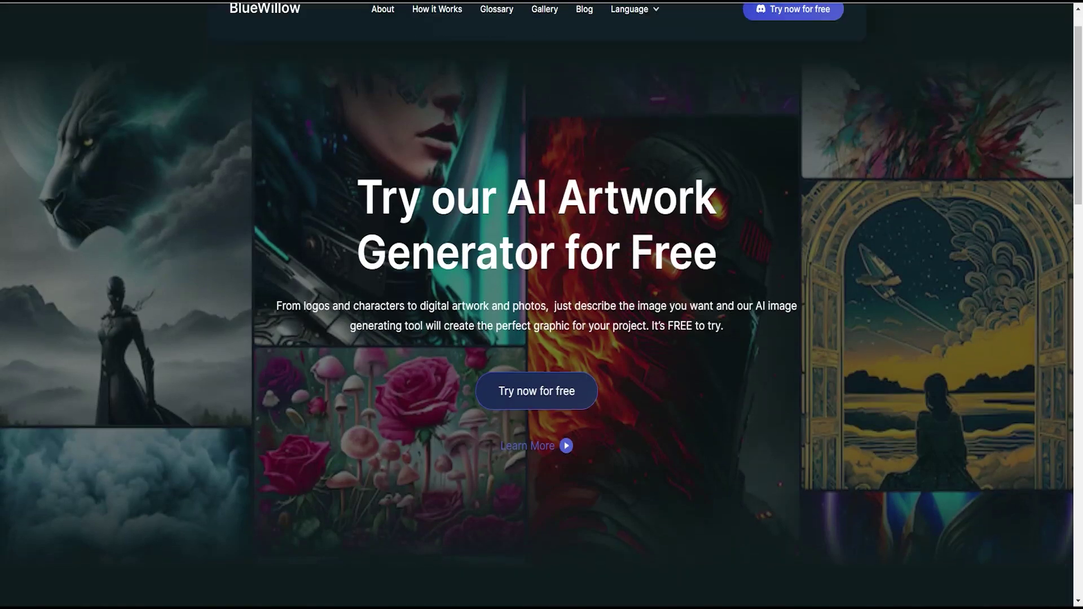
{"action": "scroll", "coordinate": [542, 339], "scroll_direction": "down", "scroll_amount": 3}
{"action": "scroll", "coordinate": [542, 338], "scroll_direction": "down", "scroll_amount": 3}
{"action": "scroll", "coordinate": [542, 339], "scroll_direction": "down", "scroll_amount": 2}
{"action": "scroll", "coordinate": [542, 339], "scroll_direction": "down", "scroll_amount": 3}
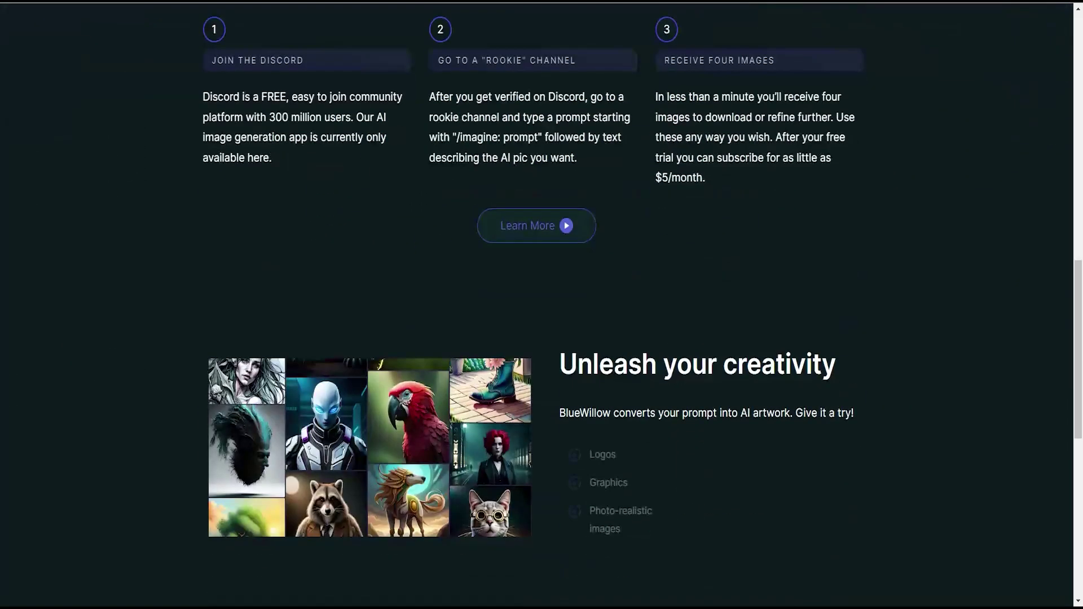
{"action": "scroll", "coordinate": [542, 338], "scroll_direction": "down", "scroll_amount": 2}
{"action": "scroll", "coordinate": [542, 340], "scroll_direction": "down", "scroll_amount": 3}
{"action": "scroll", "coordinate": [542, 339], "scroll_direction": "down", "scroll_amount": 3}
{"action": "scroll", "coordinate": [542, 339], "scroll_direction": "down", "scroll_amount": 3}
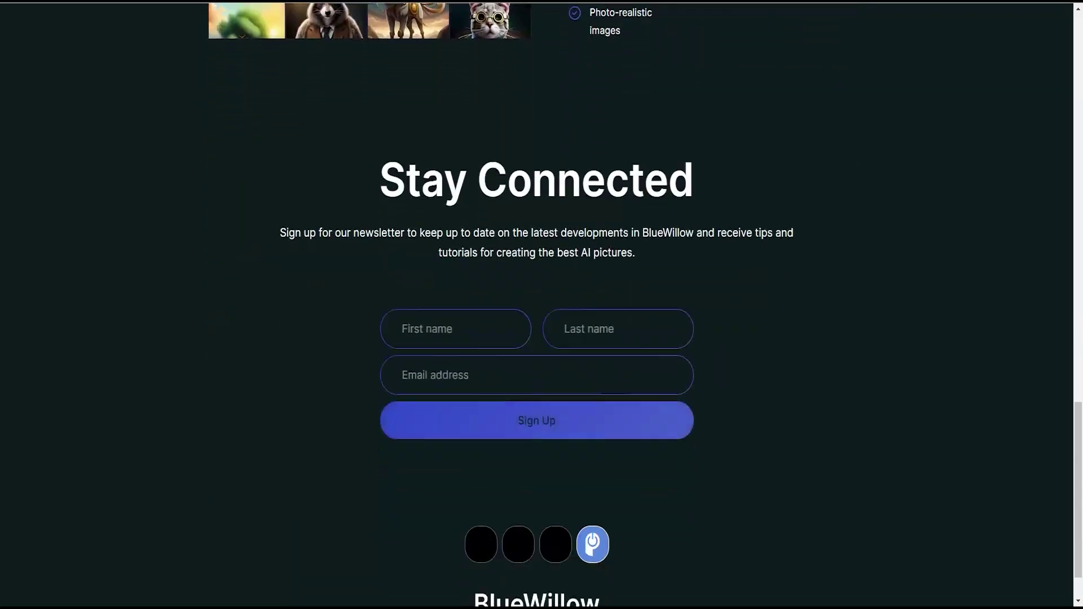
{"action": "scroll", "coordinate": [542, 339], "scroll_direction": "down", "scroll_amount": 1}
{"action": "scroll", "coordinate": [541, 339], "scroll_direction": "up", "scroll_amount": 1}
{"action": "scroll", "coordinate": [542, 338], "scroll_direction": "up", "scroll_amount": 5}
{"action": "scroll", "coordinate": [541, 340], "scroll_direction": "up", "scroll_amount": 4}
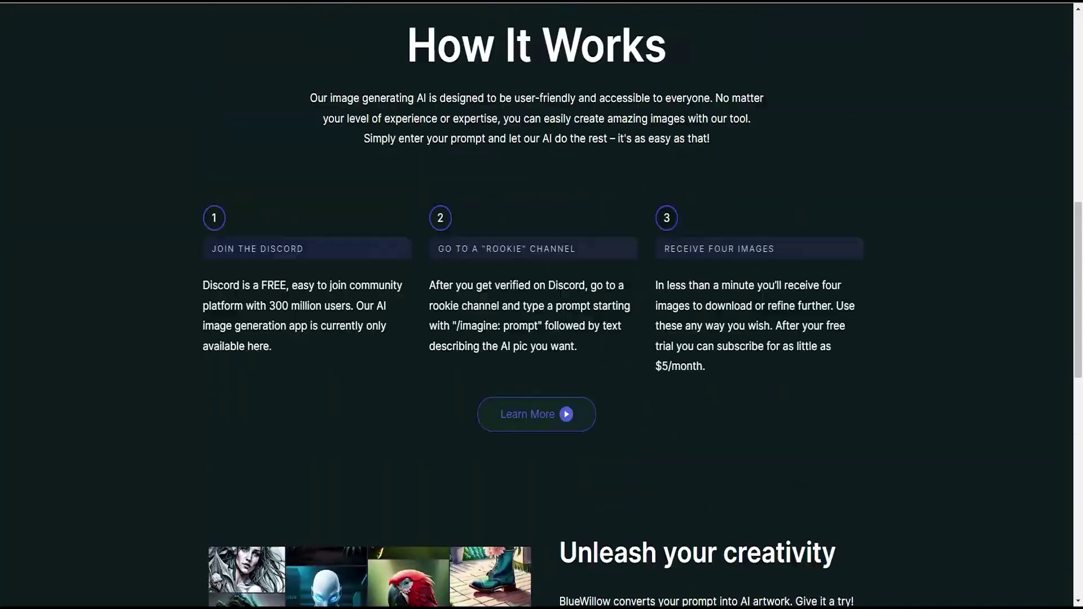
{"action": "scroll", "coordinate": [542, 339], "scroll_direction": "up", "scroll_amount": 4}
{"action": "scroll", "coordinate": [542, 339], "scroll_direction": "up", "scroll_amount": 3}
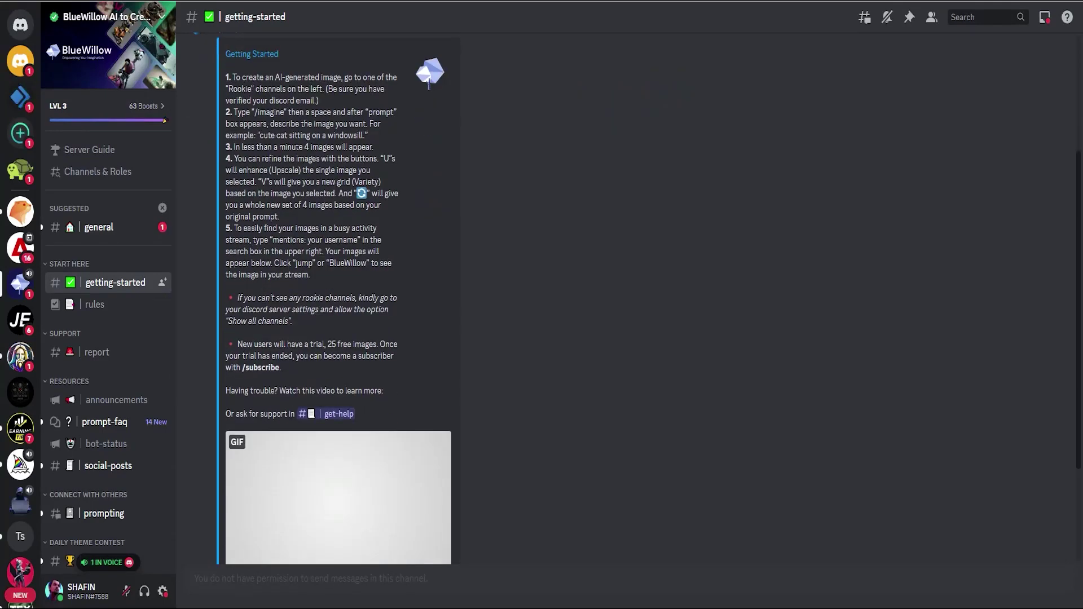
{"action": "scroll", "coordinate": [338, 339], "scroll_direction": "down", "scroll_amount": 3}
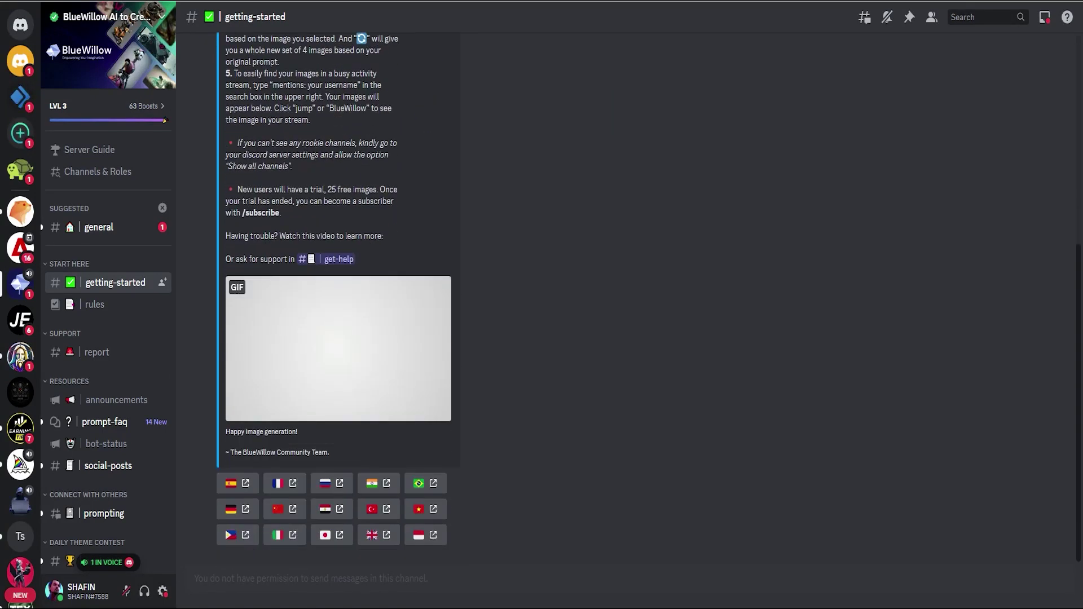
{"action": "scroll", "coordinate": [108, 338], "scroll_direction": "down", "scroll_amount": 3}
{"action": "scroll", "coordinate": [108, 339], "scroll_direction": "down", "scroll_amount": 3}
{"action": "scroll", "coordinate": [108, 339], "scroll_direction": "down", "scroll_amount": 2}
{"action": "scroll", "coordinate": [109, 339], "scroll_direction": "up", "scroll_amount": 5}
- Browse the contest, daily-theme and general channels, then open the showcase-jam forum
{"action": "left_click", "coordinate": [100, 340]}
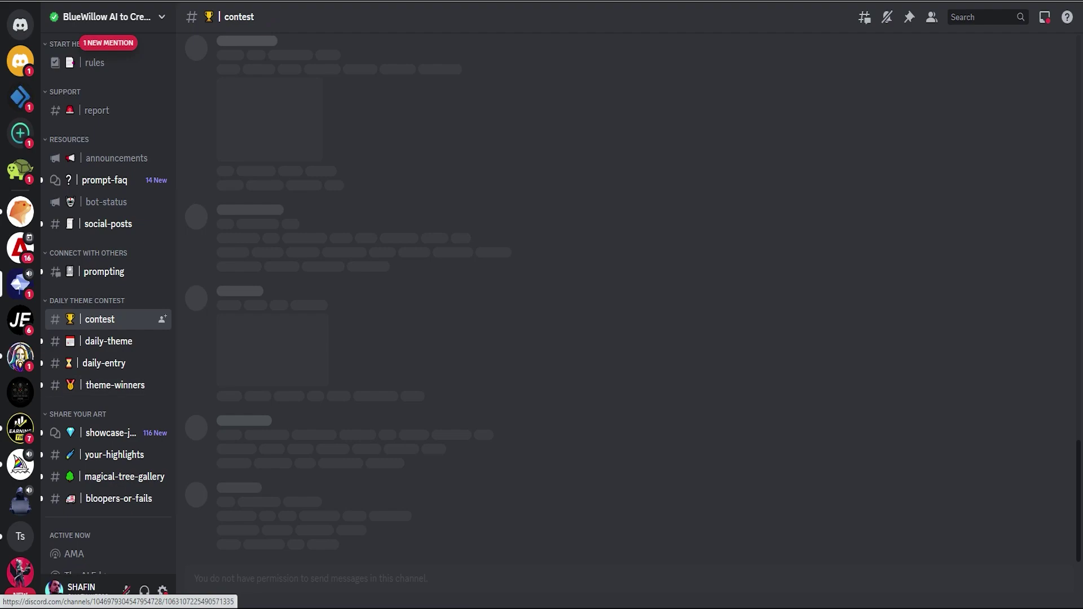
{"action": "left_click", "coordinate": [109, 342]}
{"action": "scroll", "coordinate": [339, 339], "scroll_direction": "up", "scroll_amount": 3}
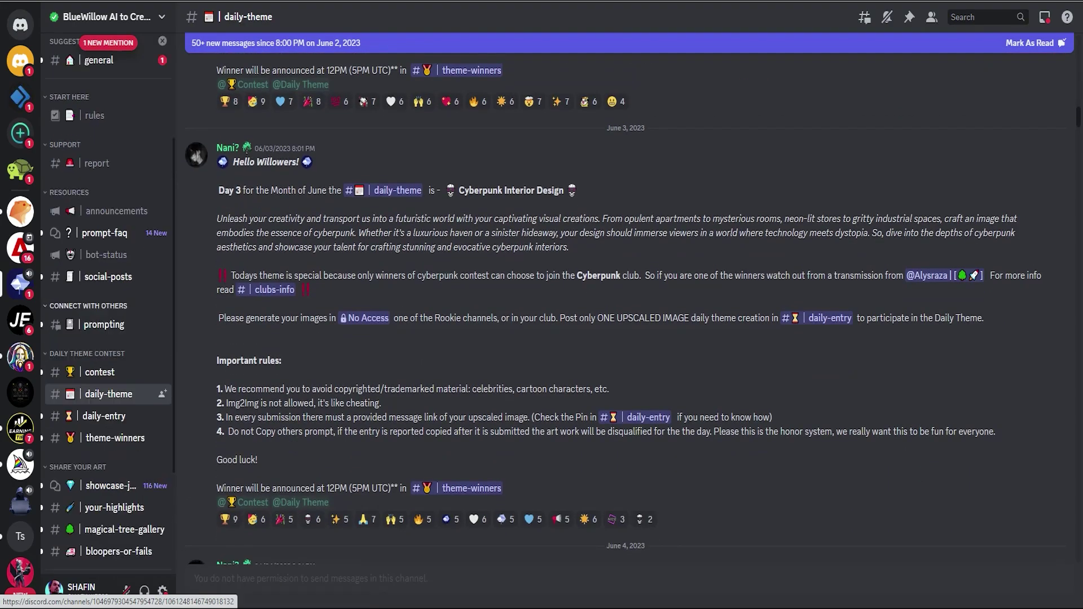
{"action": "left_click", "coordinate": [99, 227]}
{"action": "scroll", "coordinate": [541, 338], "scroll_direction": "down", "scroll_amount": 5}
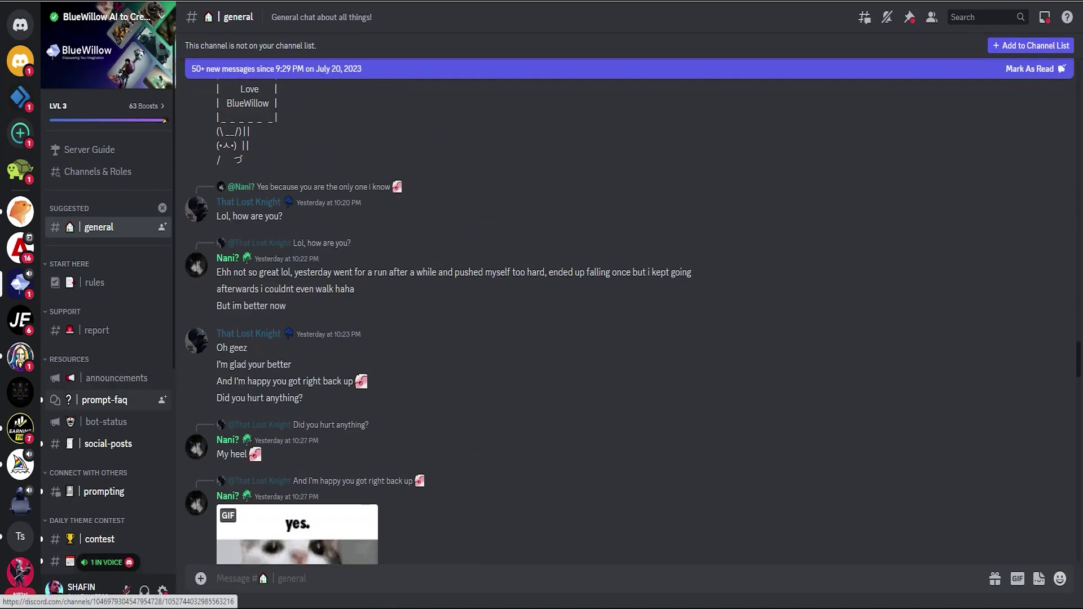
{"action": "scroll", "coordinate": [109, 339], "scroll_direction": "down", "scroll_amount": 5}
{"action": "scroll", "coordinate": [108, 338], "scroll_direction": "down", "scroll_amount": 2}
{"action": "left_click", "coordinate": [114, 330]}
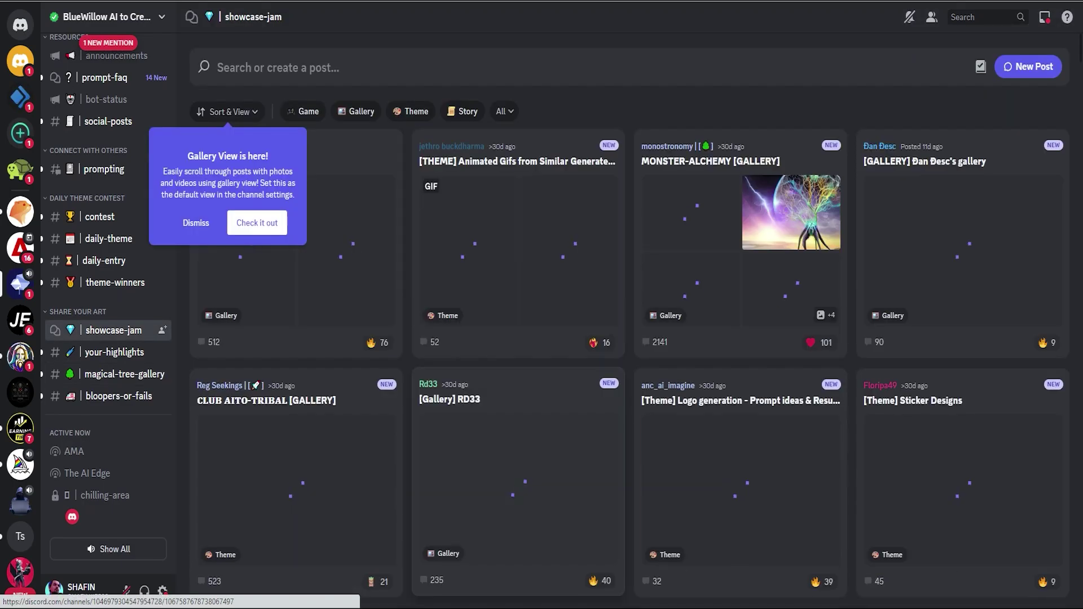
{"action": "scroll", "coordinate": [626, 338], "scroll_direction": "down", "scroll_amount": 5}
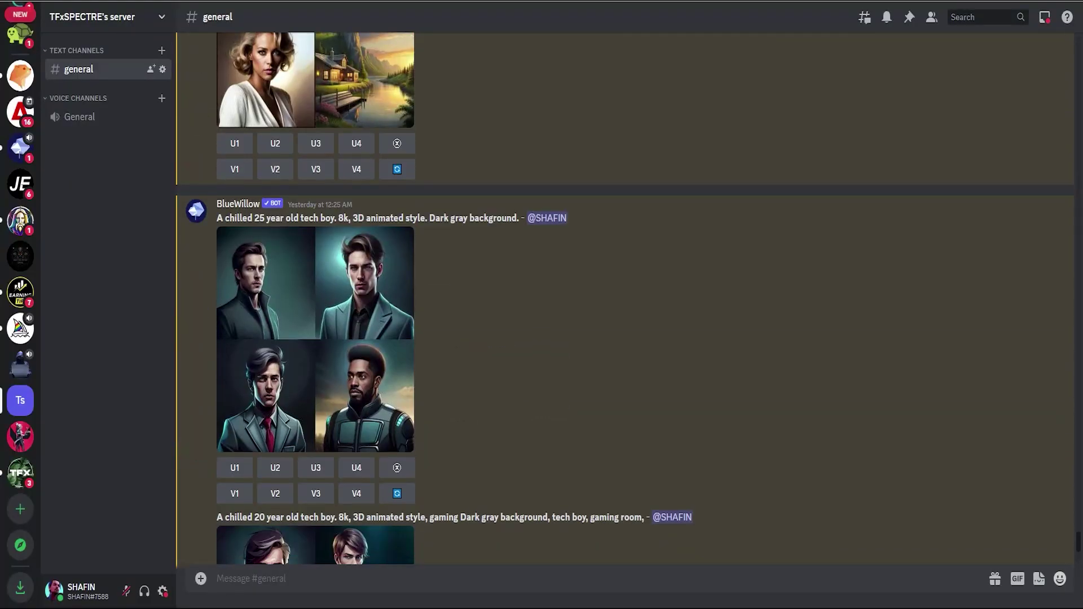
{"action": "scroll", "coordinate": [542, 339], "scroll_direction": "down", "scroll_amount": 3}
{"action": "scroll", "coordinate": [542, 339], "scroll_direction": "down", "scroll_amount": 3}
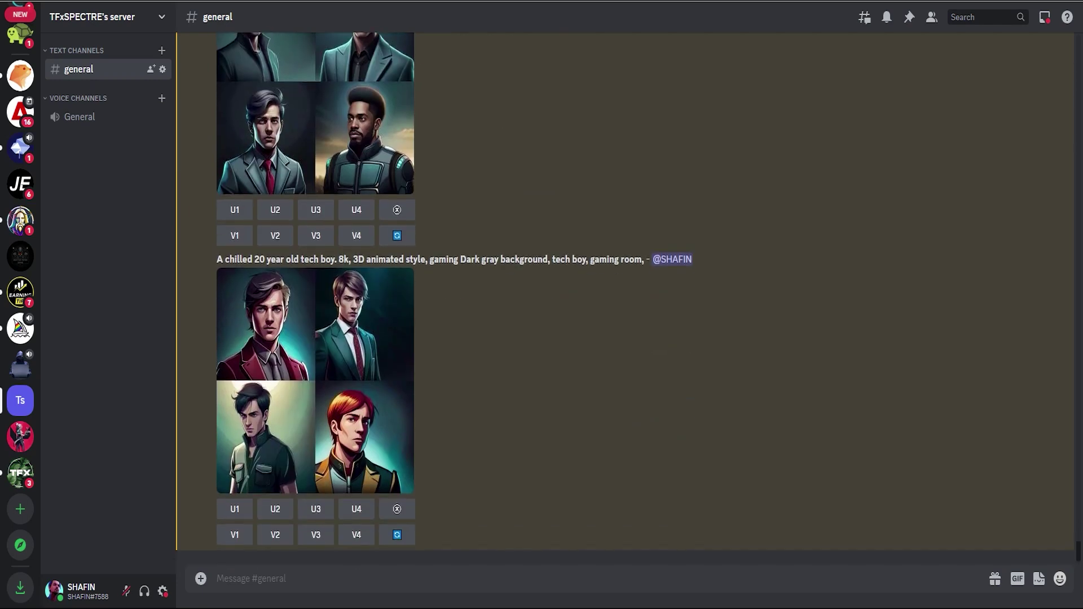
{"action": "scroll", "coordinate": [313, 254], "scroll_direction": "up", "scroll_amount": 2}
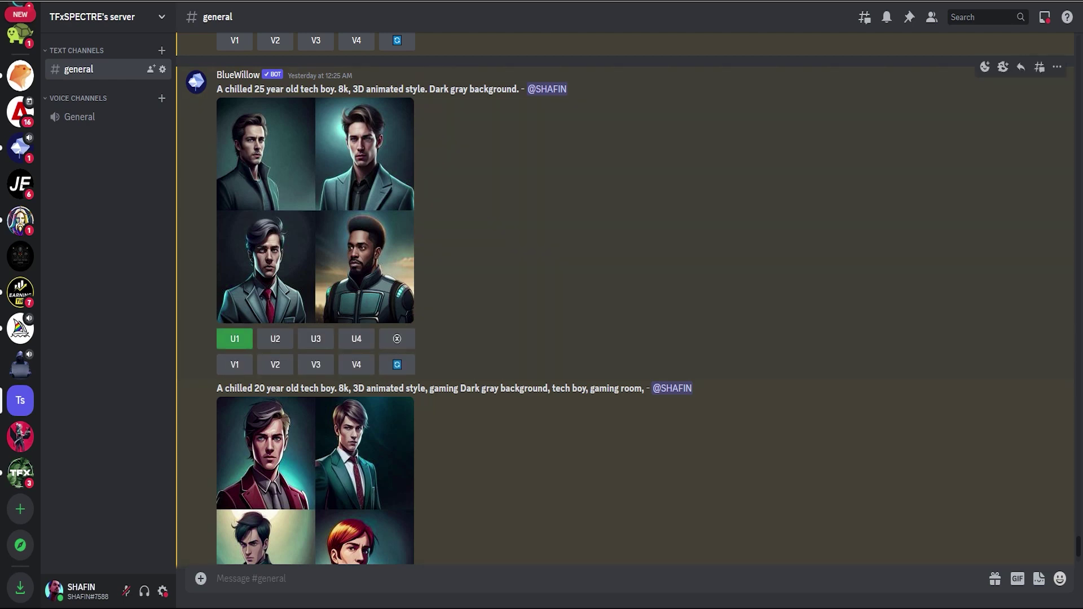
{"action": "scroll", "coordinate": [542, 339], "scroll_direction": "down", "scroll_amount": 5}
{"action": "scroll", "coordinate": [542, 339], "scroll_direction": "down", "scroll_amount": 5}
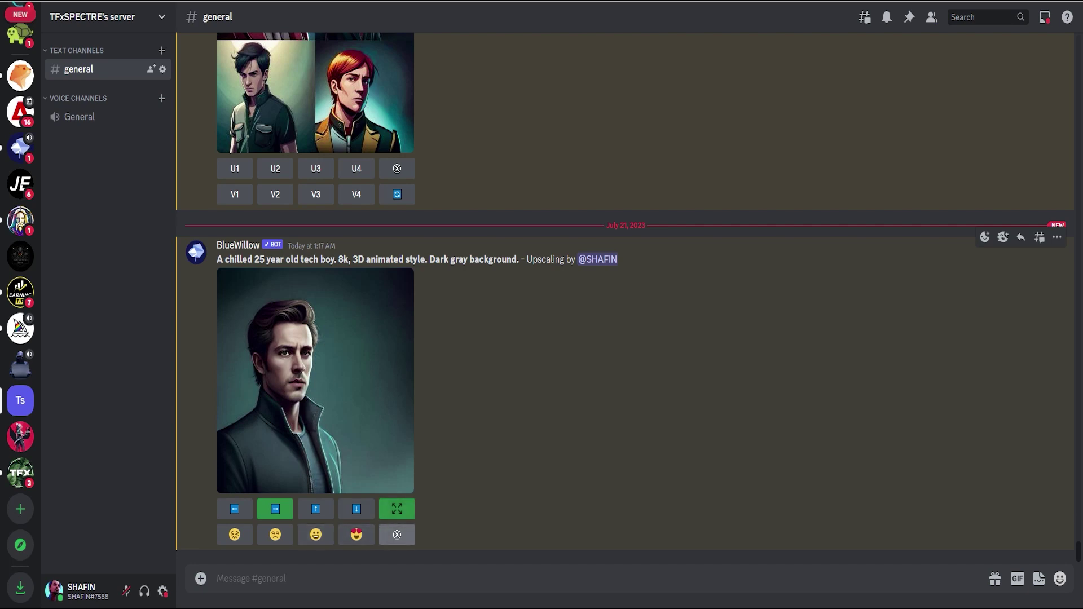
- Enlarge the upscaled tech boy portrait
{"action": "left_click", "coordinate": [315, 381]}
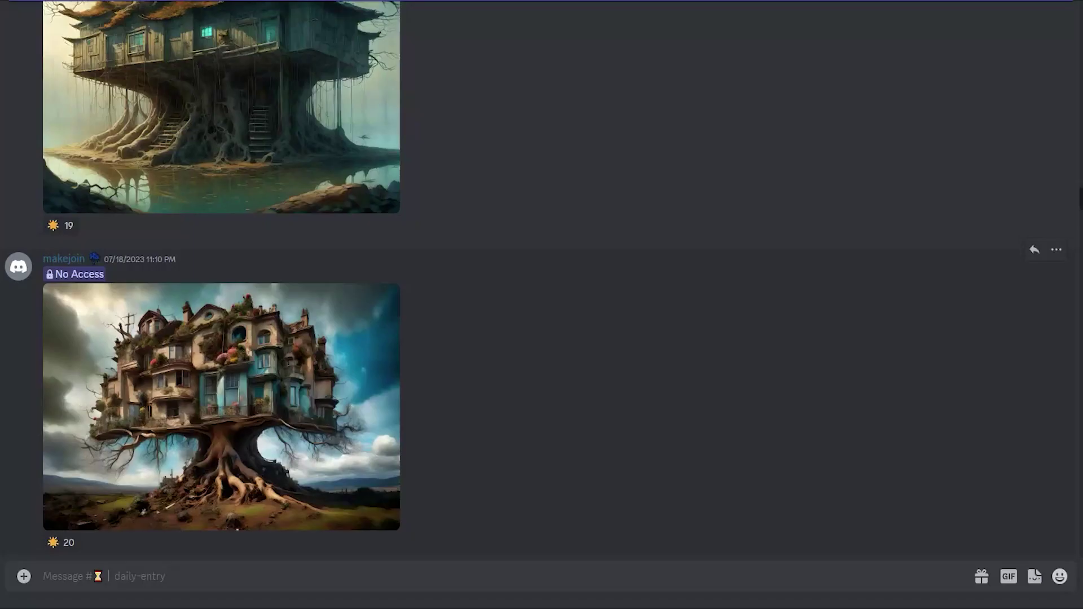
{"action": "scroll", "coordinate": [541, 304], "scroll_direction": "down", "scroll_amount": 10}
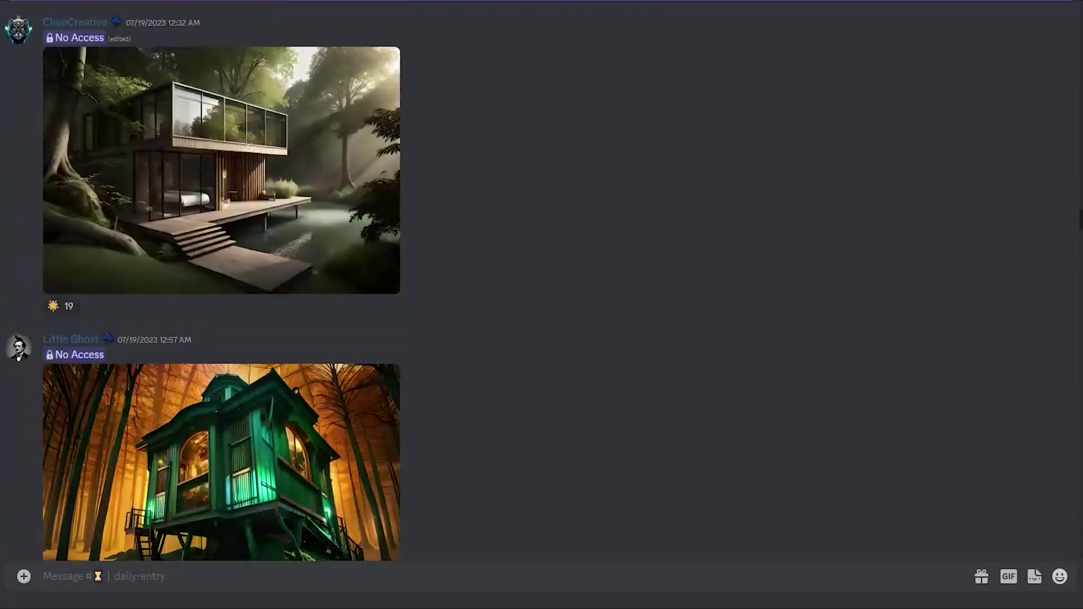
{"action": "scroll", "coordinate": [542, 304], "scroll_direction": "down", "scroll_amount": 5}
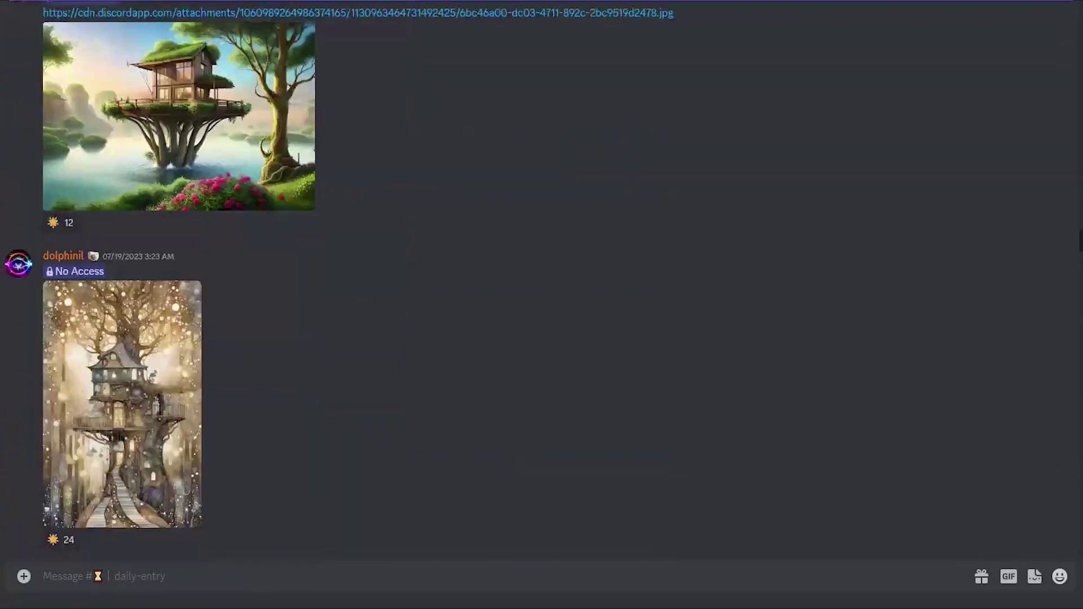
{"action": "scroll", "coordinate": [542, 305], "scroll_direction": "down", "scroll_amount": 5}
{"action": "scroll", "coordinate": [542, 306], "scroll_direction": "down", "scroll_amount": 5}
{"action": "scroll", "coordinate": [541, 305], "scroll_direction": "down", "scroll_amount": 5}
{"action": "scroll", "coordinate": [542, 305], "scroll_direction": "down", "scroll_amount": 5}
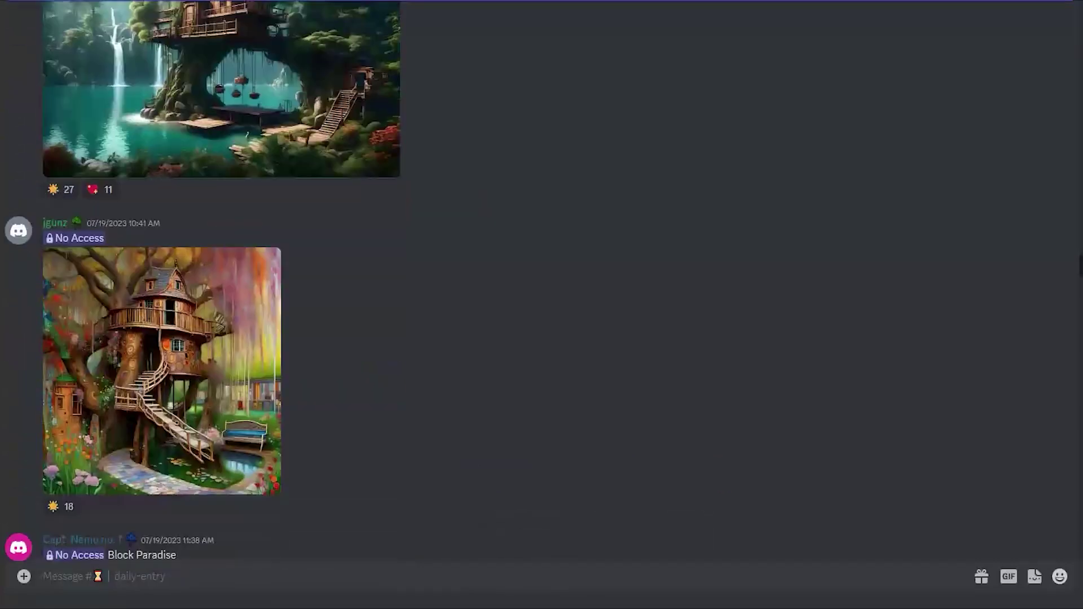
{"action": "scroll", "coordinate": [542, 305], "scroll_direction": "down", "scroll_amount": 5}
{"action": "scroll", "coordinate": [542, 304], "scroll_direction": "down", "scroll_amount": 5}
{"action": "scroll", "coordinate": [542, 304], "scroll_direction": "down", "scroll_amount": 5}
{"action": "scroll", "coordinate": [542, 305], "scroll_direction": "down", "scroll_amount": 5}
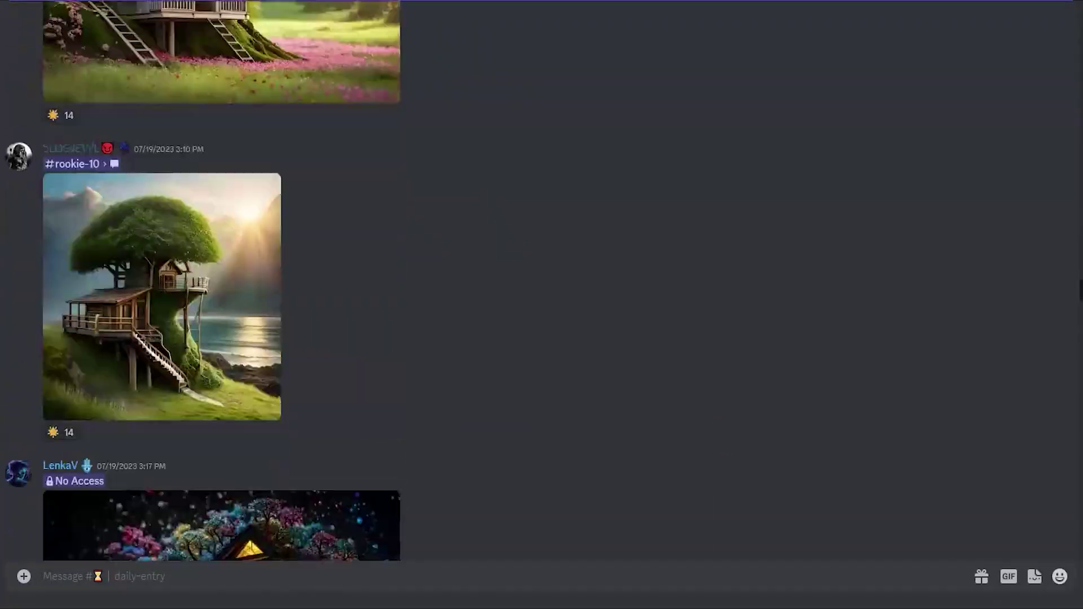
{"action": "scroll", "coordinate": [543, 304], "scroll_direction": "down", "scroll_amount": 5}
{"action": "scroll", "coordinate": [541, 305], "scroll_direction": "down", "scroll_amount": 5}
{"action": "scroll", "coordinate": [542, 305], "scroll_direction": "down", "scroll_amount": 5}
{"action": "scroll", "coordinate": [541, 305], "scroll_direction": "down", "scroll_amount": 5}
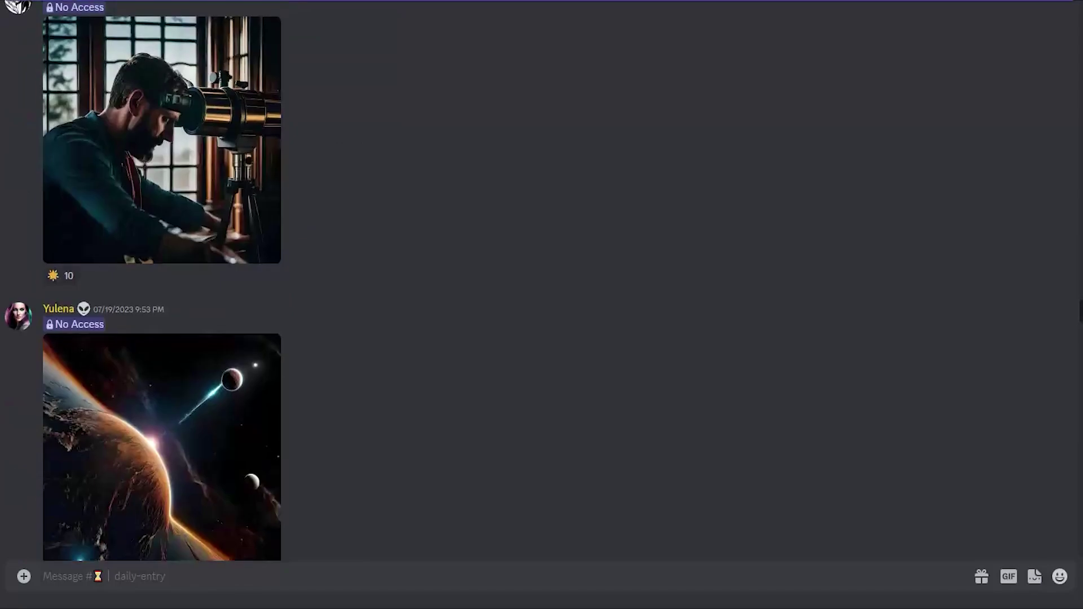
{"action": "scroll", "coordinate": [542, 305], "scroll_direction": "down", "scroll_amount": 5}
{"action": "scroll", "coordinate": [542, 304], "scroll_direction": "down", "scroll_amount": 5}
{"action": "scroll", "coordinate": [542, 304], "scroll_direction": "down", "scroll_amount": 5}
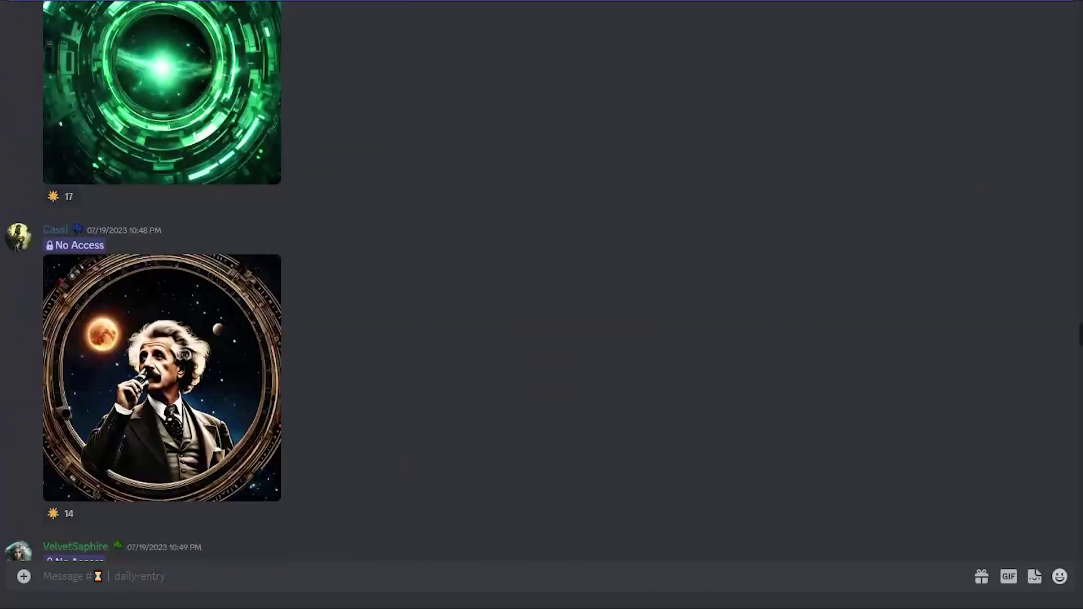
{"action": "scroll", "coordinate": [542, 305], "scroll_direction": "down", "scroll_amount": 5}
{"action": "scroll", "coordinate": [542, 305], "scroll_direction": "down", "scroll_amount": 5}
{"action": "scroll", "coordinate": [542, 305], "scroll_direction": "down", "scroll_amount": 5}
{"action": "scroll", "coordinate": [542, 305], "scroll_direction": "down", "scroll_amount": 5}
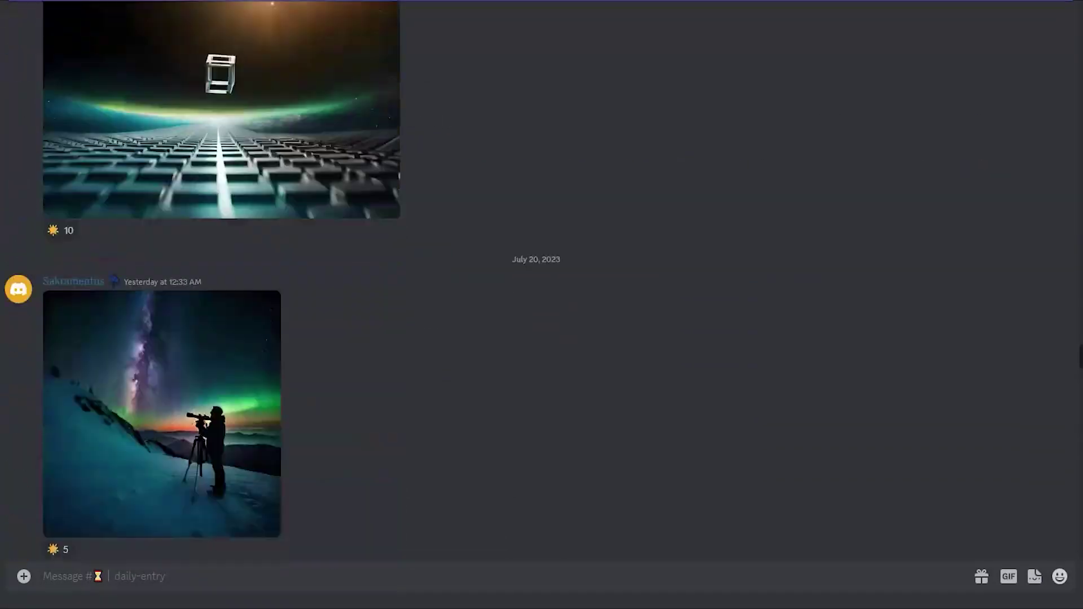
{"action": "scroll", "coordinate": [542, 305], "scroll_direction": "down", "scroll_amount": 5}
{"action": "scroll", "coordinate": [542, 304], "scroll_direction": "down", "scroll_amount": 5}
{"action": "scroll", "coordinate": [542, 305], "scroll_direction": "down", "scroll_amount": 5}
{"action": "scroll", "coordinate": [542, 305], "scroll_direction": "down", "scroll_amount": 5}
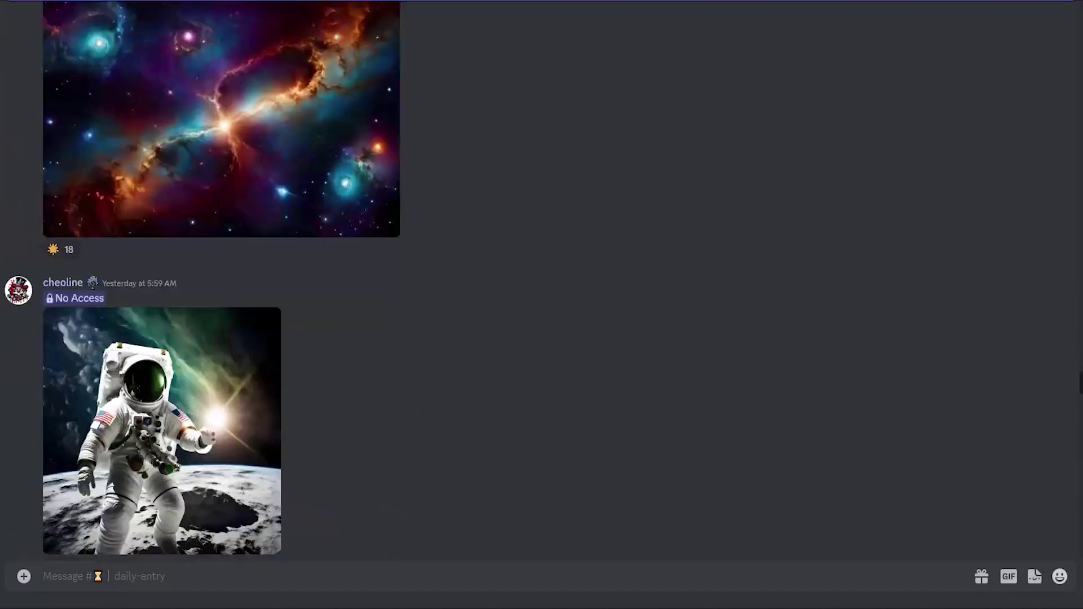
{"action": "scroll", "coordinate": [541, 305], "scroll_direction": "down", "scroll_amount": 5}
{"action": "scroll", "coordinate": [542, 304], "scroll_direction": "down", "scroll_amount": 5}
{"action": "scroll", "coordinate": [542, 305], "scroll_direction": "down", "scroll_amount": 5}
{"action": "scroll", "coordinate": [541, 305], "scroll_direction": "down", "scroll_amount": 5}
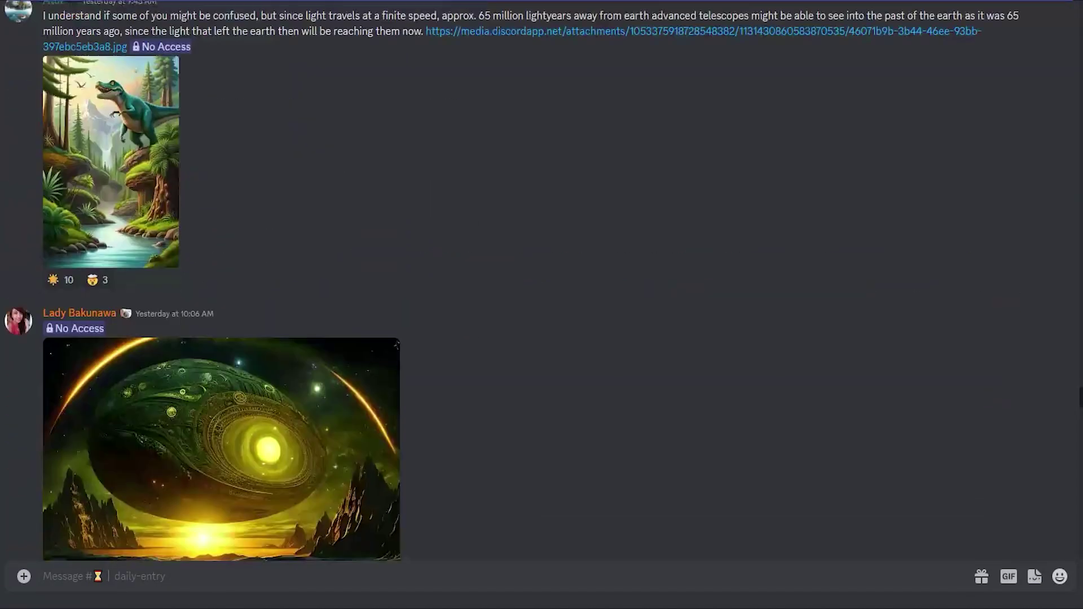
{"action": "scroll", "coordinate": [542, 305], "scroll_direction": "down", "scroll_amount": 5}
{"action": "scroll", "coordinate": [541, 305], "scroll_direction": "down", "scroll_amount": 5}
{"action": "scroll", "coordinate": [542, 305], "scroll_direction": "down", "scroll_amount": 5}
{"action": "scroll", "coordinate": [541, 305], "scroll_direction": "down", "scroll_amount": 5}
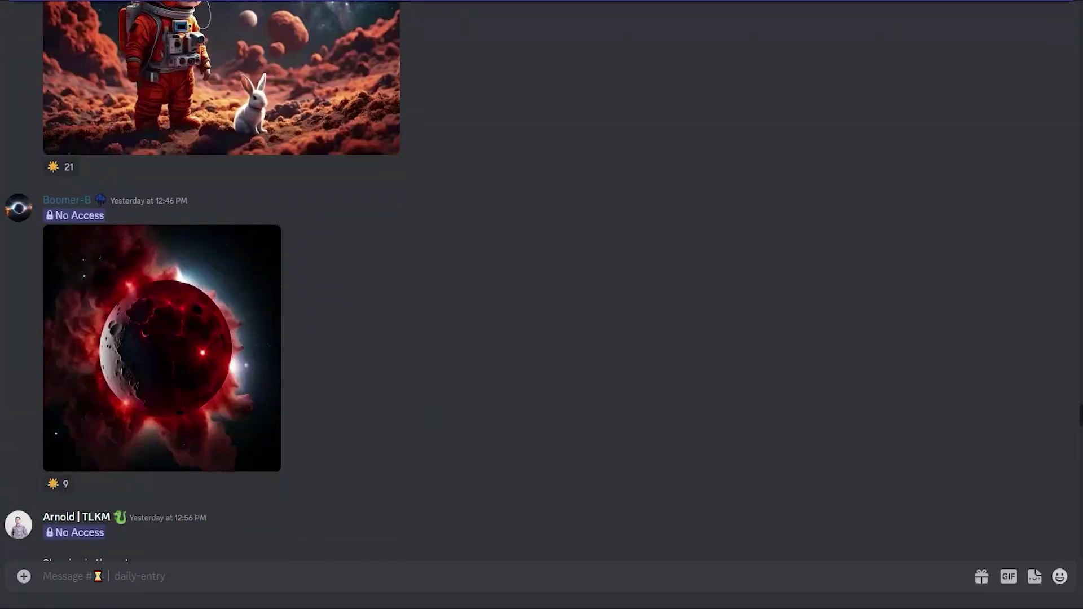